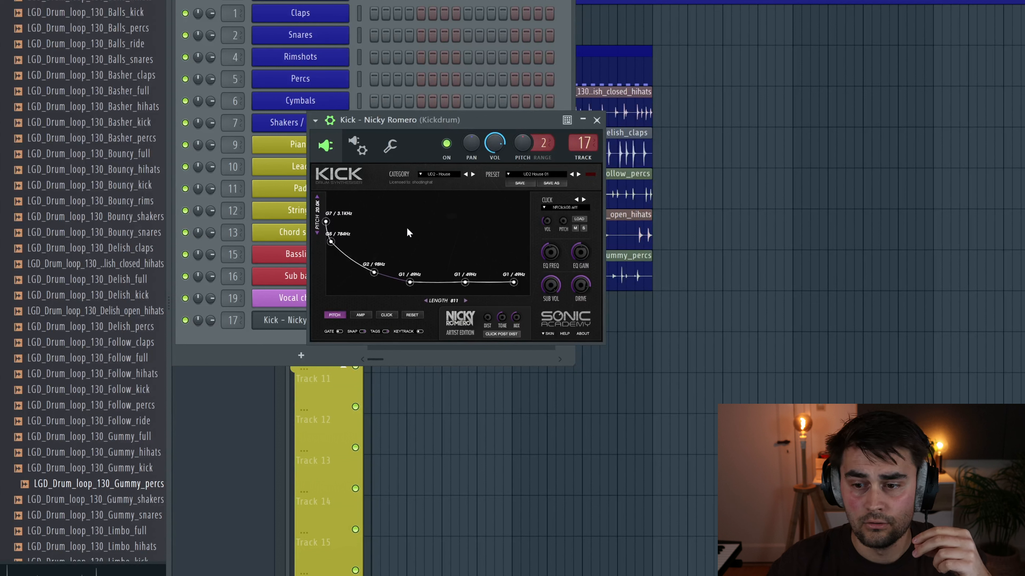
# - Examine the kick synth's amp and click envelopes, and return to its pitch envelope
pyautogui.click(360, 315)
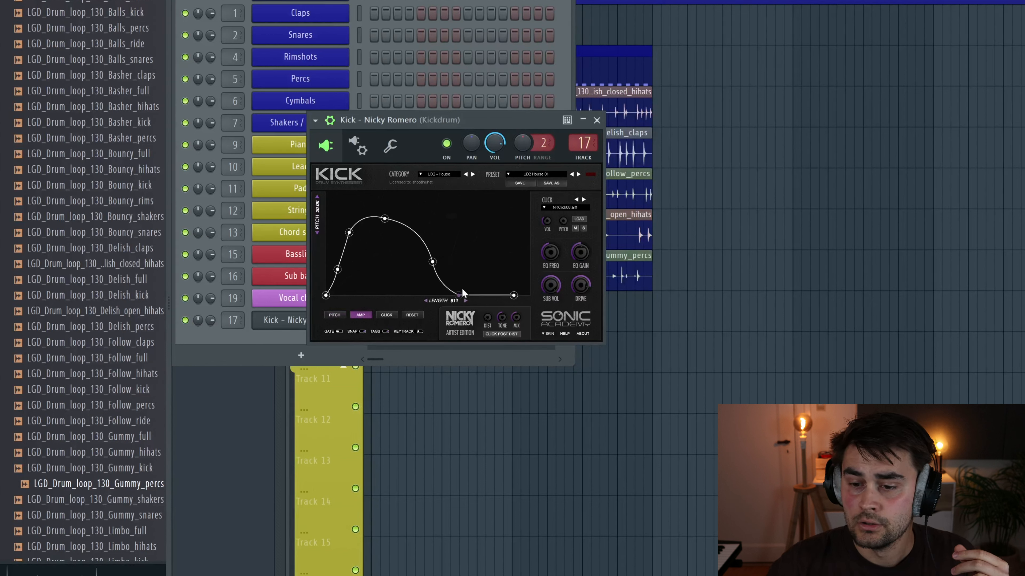
pyautogui.click(387, 316)
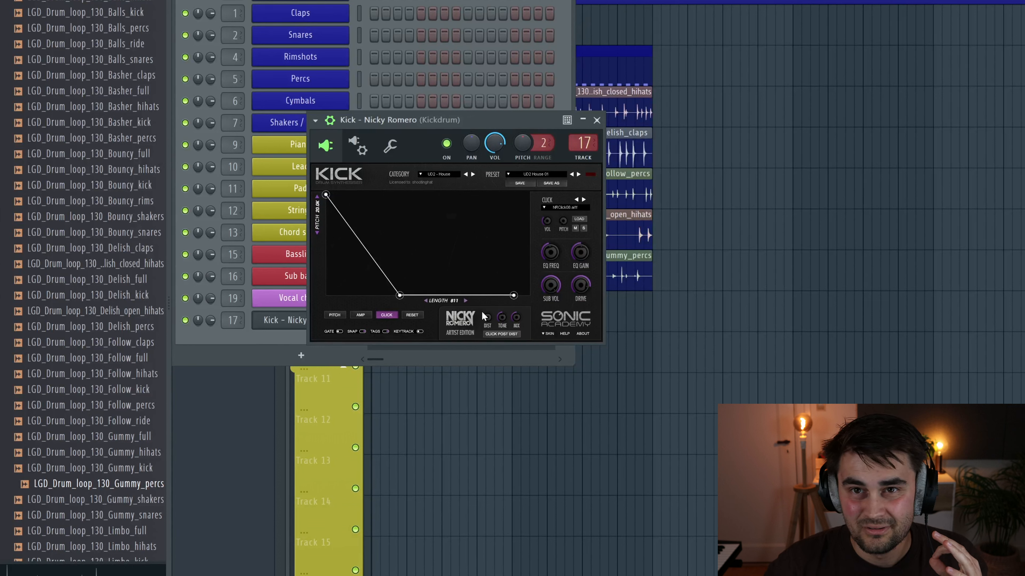
pyautogui.click(341, 316)
pyautogui.moveTo(457, 121); pyautogui.dragTo(475, 125)
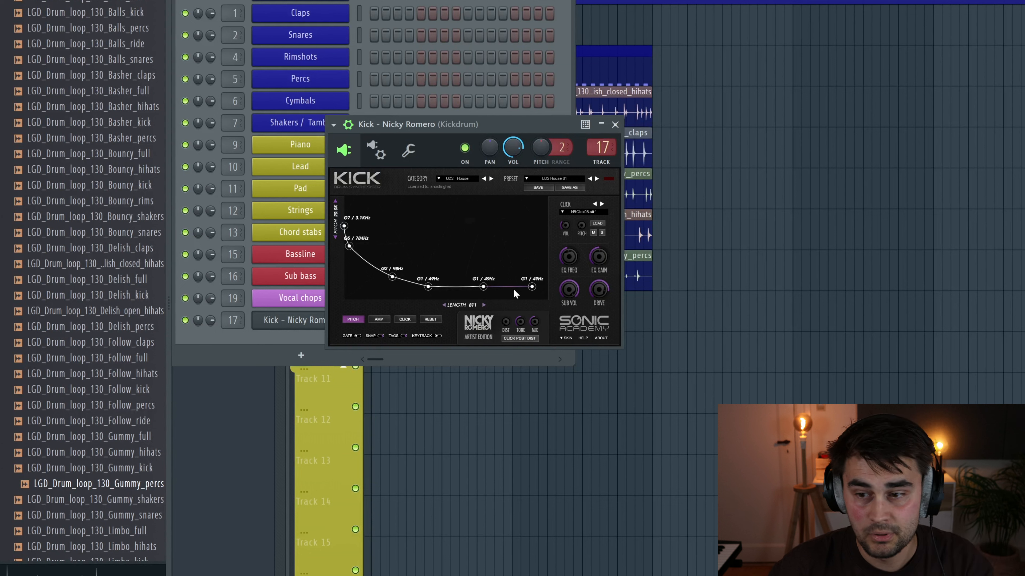
# - Lower the kick's pitch envelope so its tail sits at F1 (44 Hz), and shorten the kick length to 709
pyautogui.moveTo(531, 287); pyautogui.dragTo(428, 289)
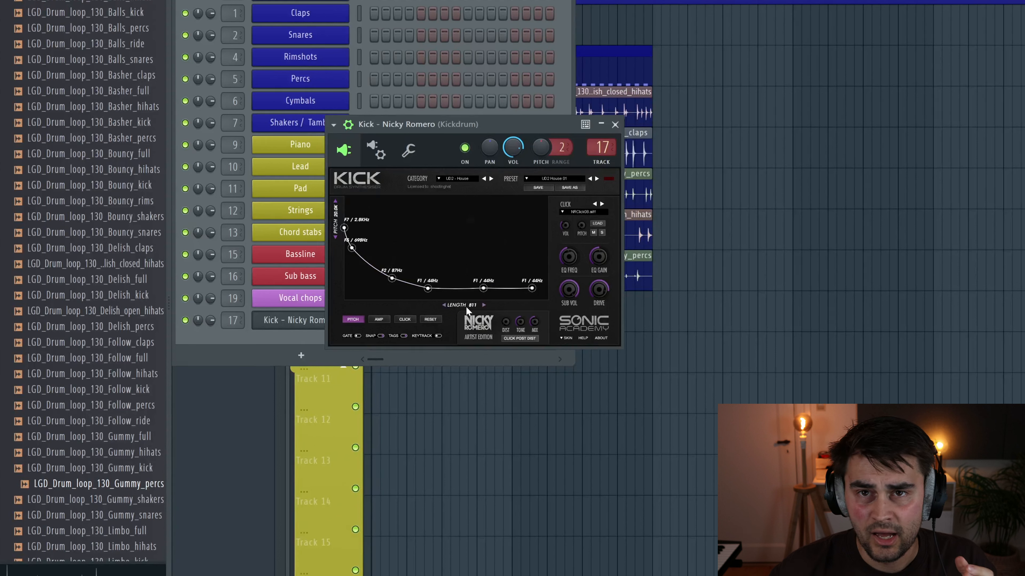
pyautogui.moveTo(467, 309); pyautogui.dragTo(462, 306)
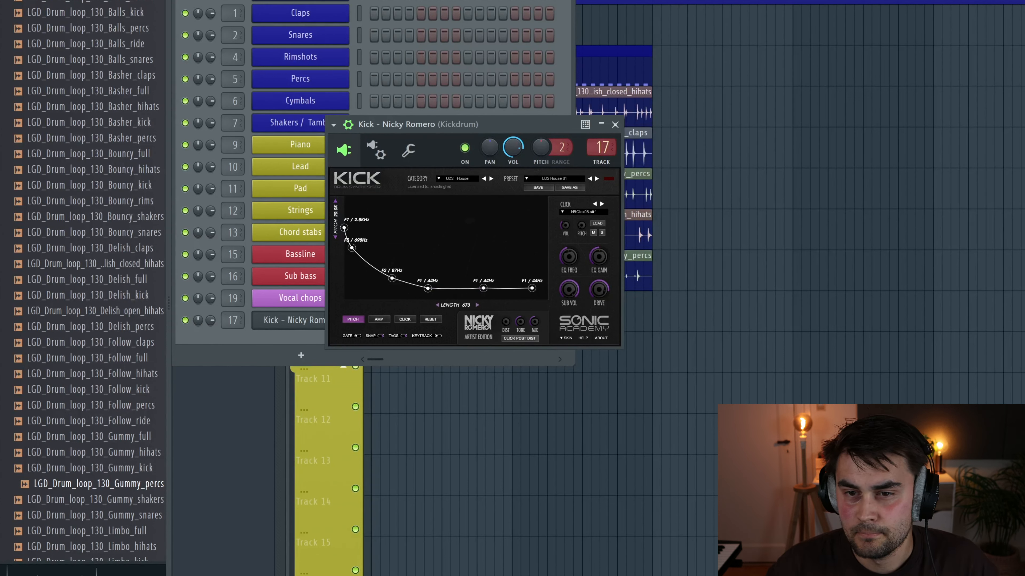
pyautogui.moveTo(460, 306)
pyautogui.mouseDown()
pyautogui.moveTo(476, 306)
pyautogui.moveTo(462, 308)
pyautogui.mouseUp()
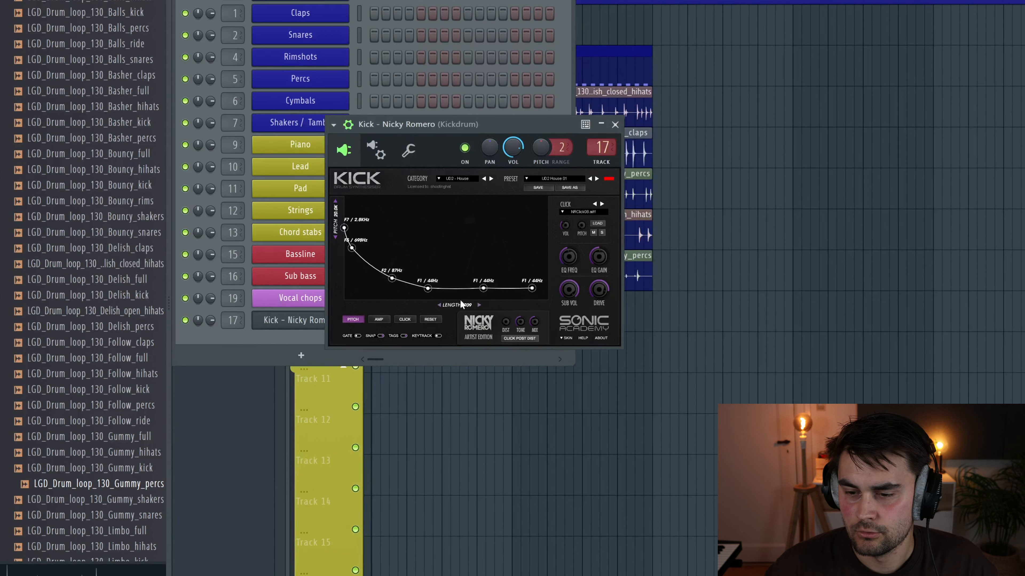
# - Reshape the start of the kick's amp envelope with a steeper, earlier attack and a higher peak
pyautogui.click(379, 320)
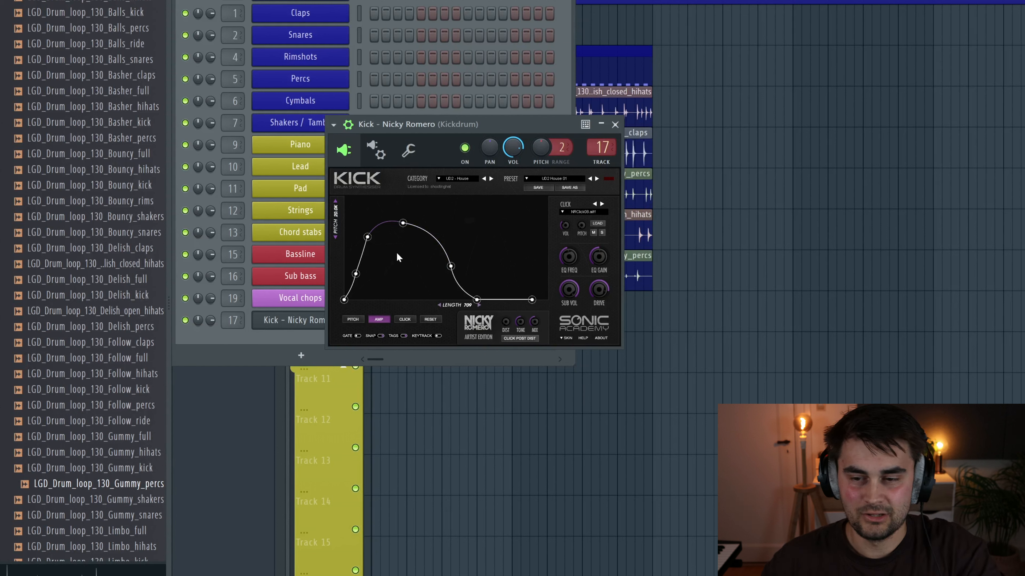
pyautogui.moveTo(354, 277); pyautogui.dragTo(342, 273)
pyautogui.moveTo(366, 238)
pyautogui.mouseDown()
pyautogui.moveTo(338, 207)
pyautogui.moveTo(369, 229)
pyautogui.moveTo(355, 221)
pyautogui.moveTo(402, 203)
pyautogui.moveTo(354, 222)
pyautogui.mouseUp()
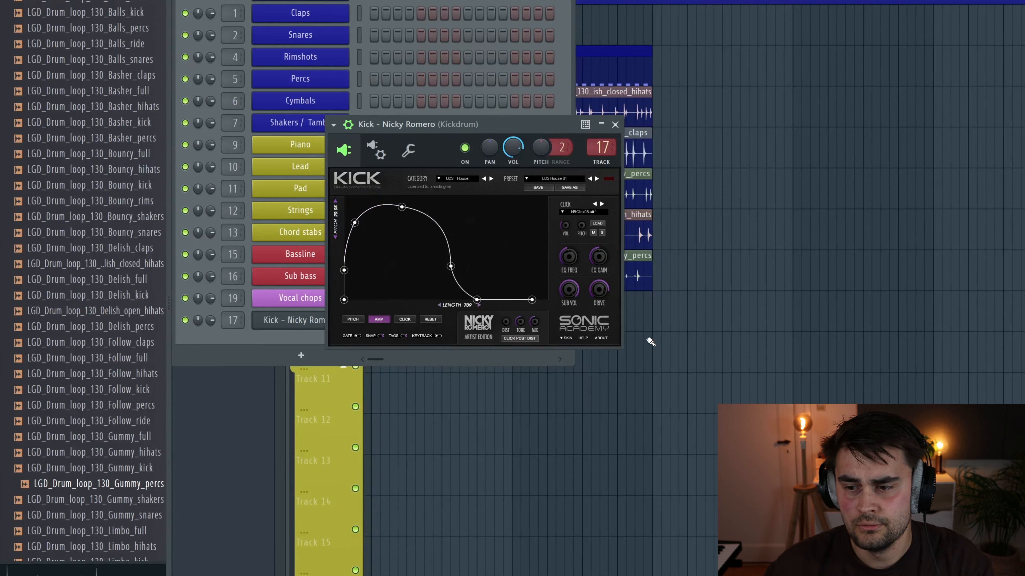
pyautogui.moveTo(401, 206); pyautogui.dragTo(355, 230)
pyautogui.moveTo(344, 270); pyautogui.dragTo(345, 275)
# - Move the amp envelope's decay point slightly earlier, stretch its fade-out longer, and adjust the kick's Drive
pyautogui.moveTo(450, 266)
pyautogui.mouseDown()
pyautogui.moveTo(432, 229)
pyautogui.moveTo(444, 262)
pyautogui.mouseUp()
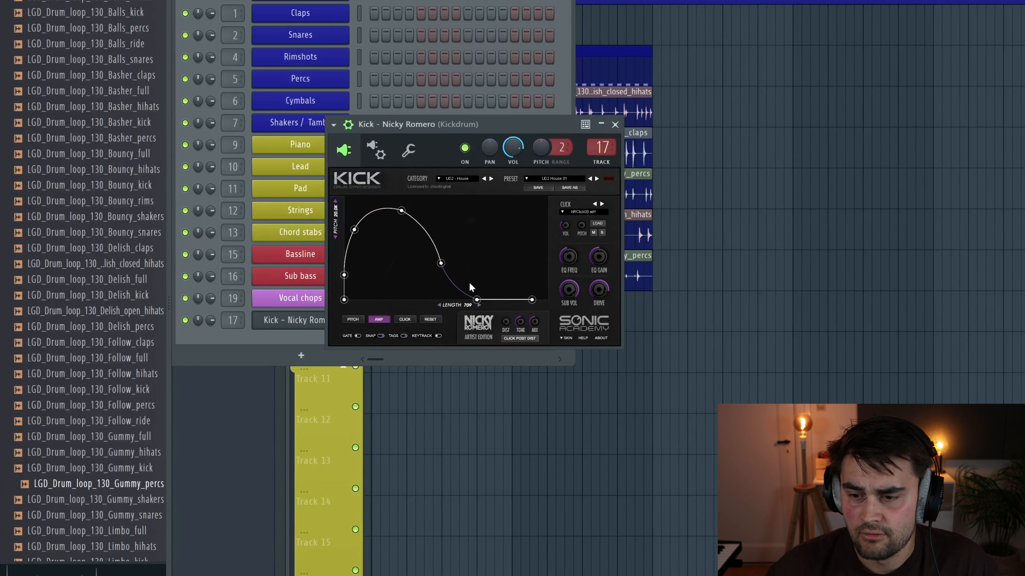
pyautogui.moveTo(477, 300); pyautogui.dragTo(538, 305)
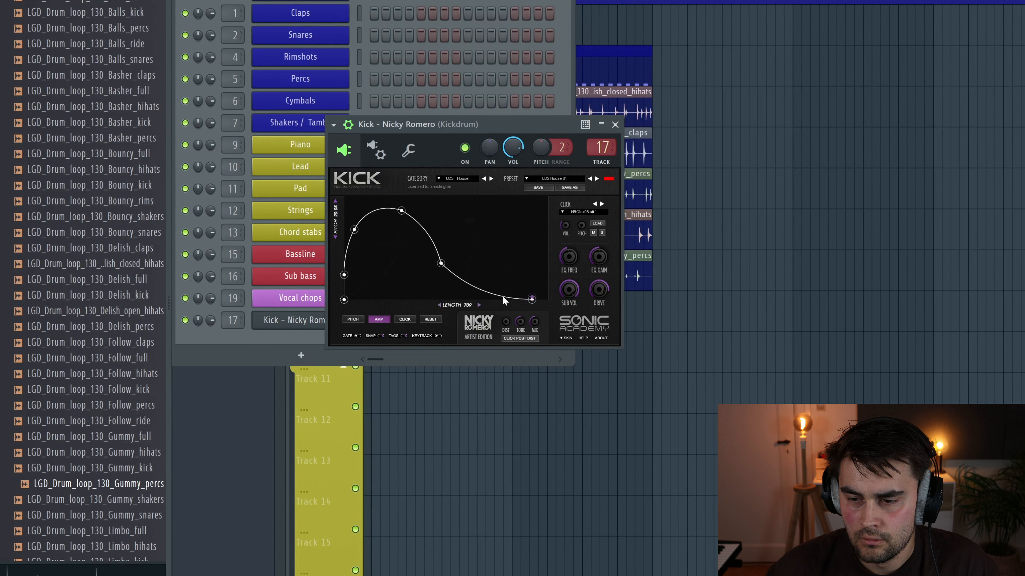
pyautogui.moveTo(492, 296)
pyautogui.mouseDown()
pyautogui.moveTo(514, 306)
pyautogui.moveTo(498, 307)
pyautogui.mouseUp()
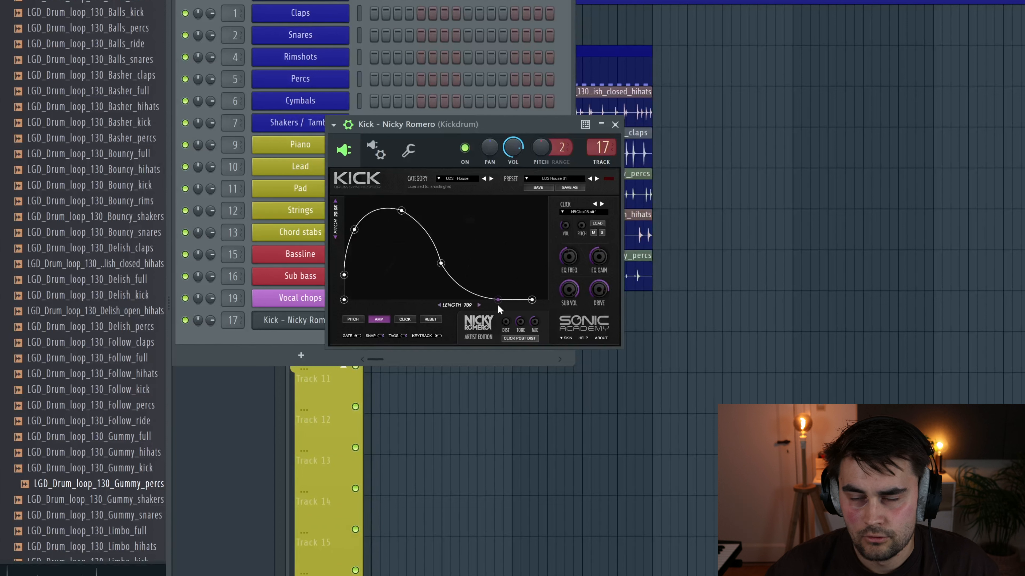
pyautogui.click(498, 305)
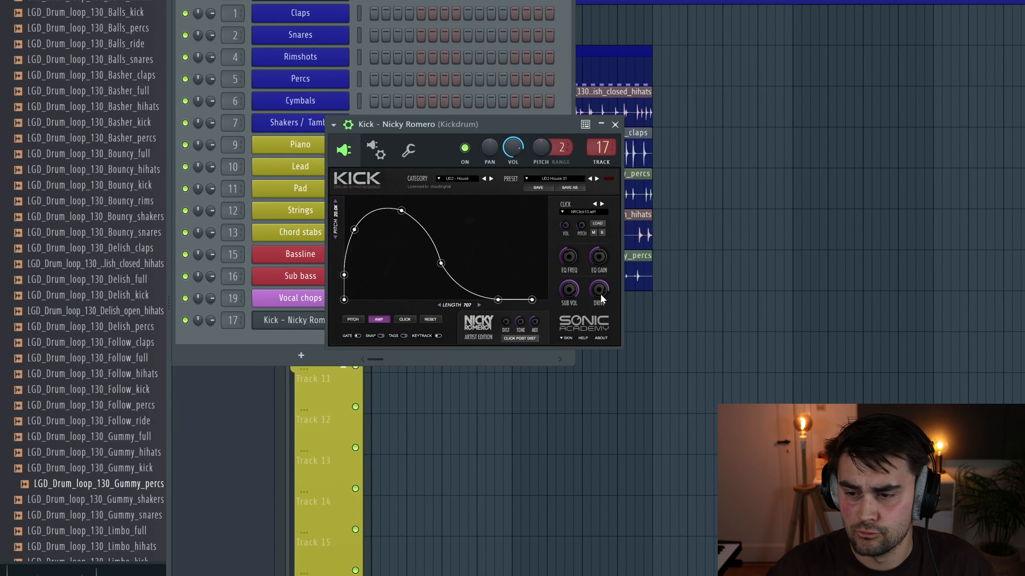
pyautogui.moveTo(600, 292); pyautogui.dragTo(607, 337)
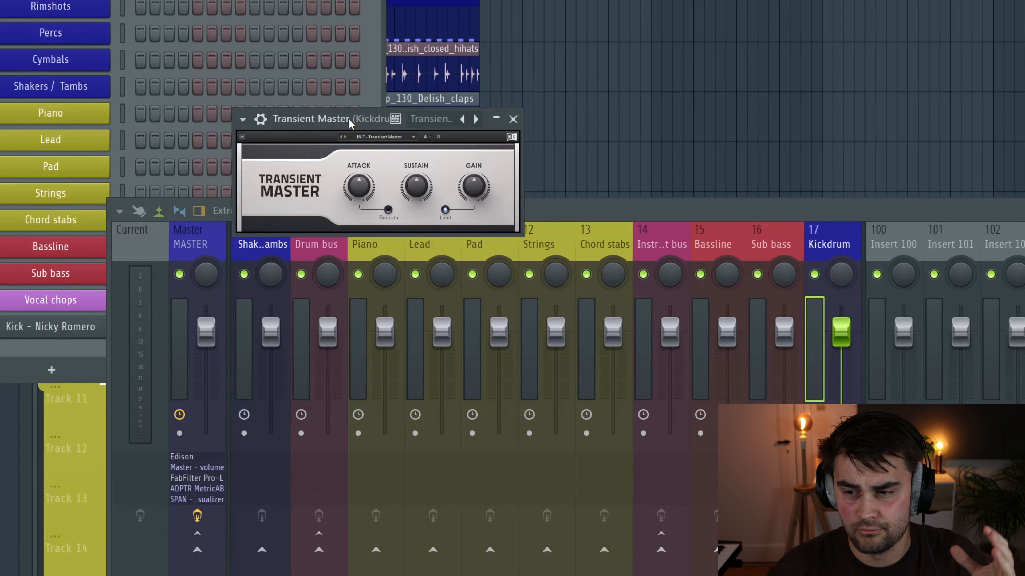
# - Set Transient Master on the Kickdrum track to about 22% attack and -7% sustain while auditioning the kick, and close it
pyautogui.moveTo(360, 191)
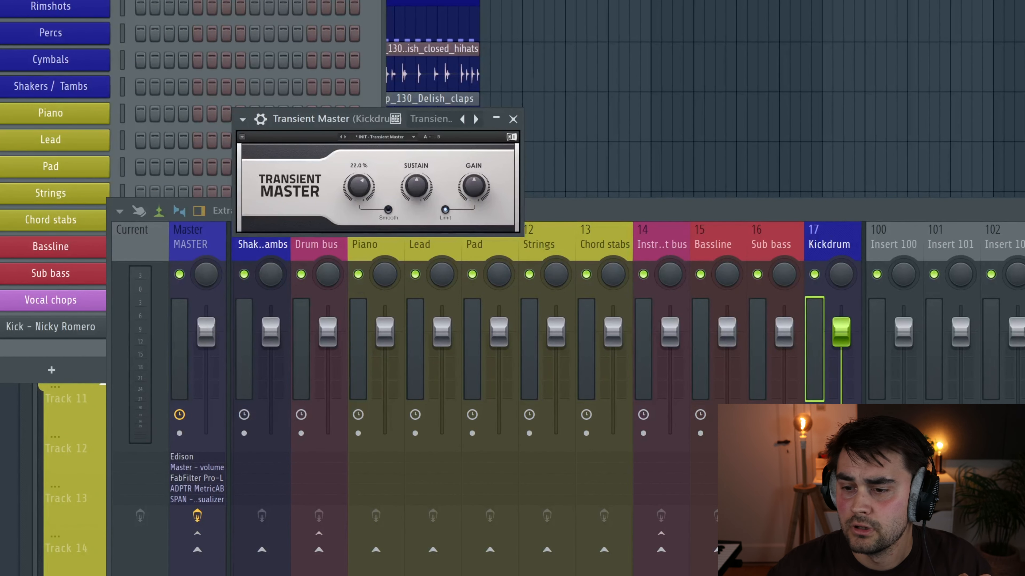
pyautogui.moveTo(419, 187)
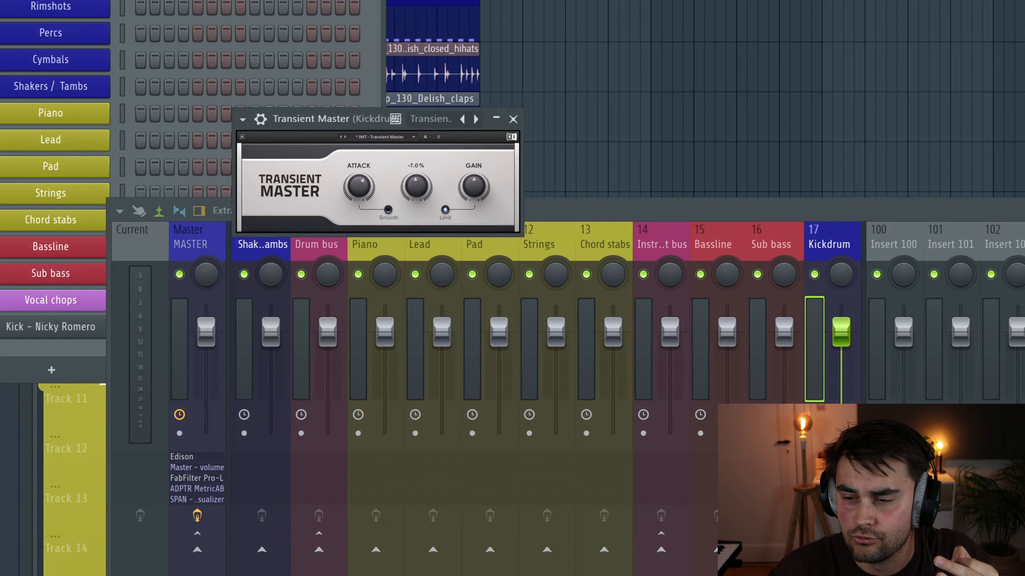
pyautogui.press('space')
pyautogui.moveTo(358, 186)
pyautogui.mouseDown()
pyautogui.moveTo(359, 153)
pyautogui.moveTo(360, 187)
pyautogui.mouseUp()
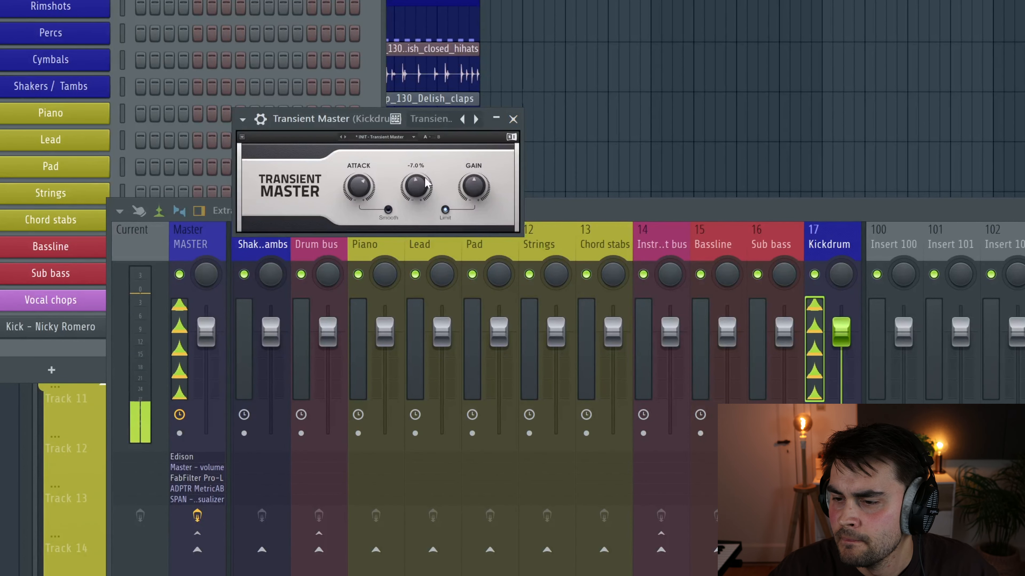
pyautogui.click(513, 119)
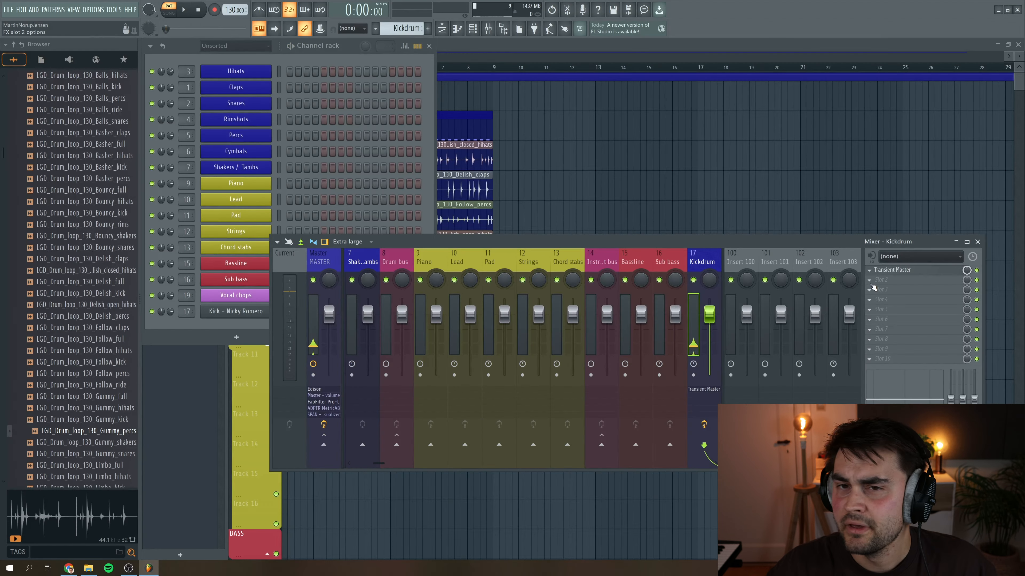
# - Add SoftLimit to the Kickdrum track's second effect slot and set its soft limit threshold to -1.2 dB
pyautogui.click(871, 283)
pyautogui.moveTo(881, 288)
pyautogui.moveTo(823, 390)
pyautogui.click(745, 491)
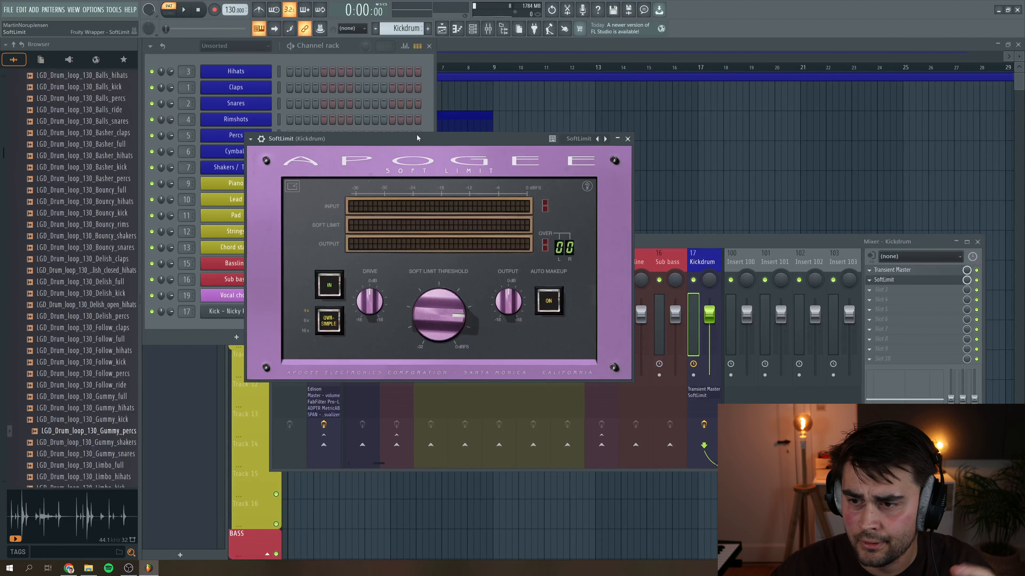
pyautogui.moveTo(417, 135); pyautogui.dragTo(417, 123)
pyautogui.moveTo(443, 312); pyautogui.dragTo(452, 294)
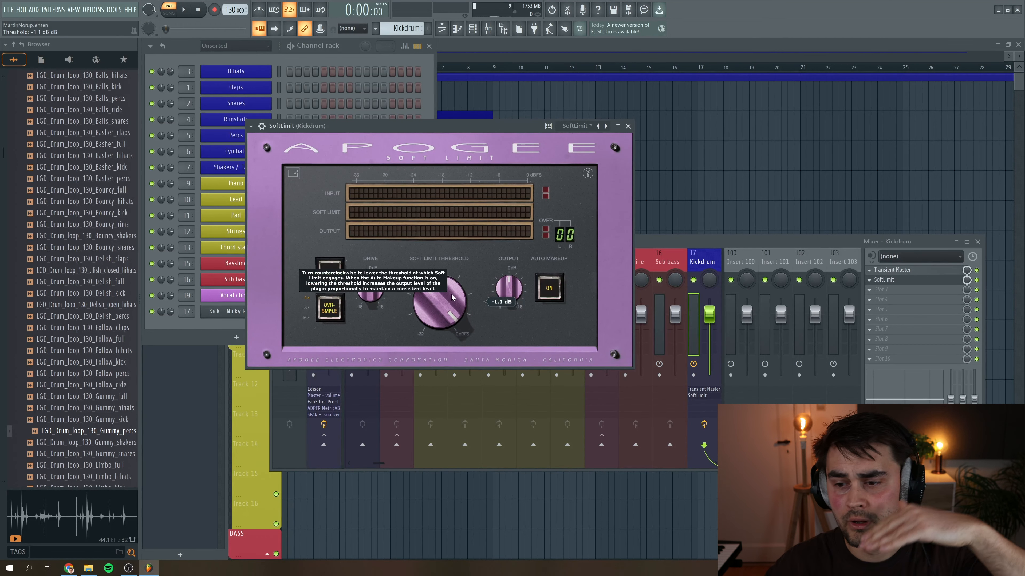
pyautogui.moveTo(443, 313); pyautogui.dragTo(445, 315)
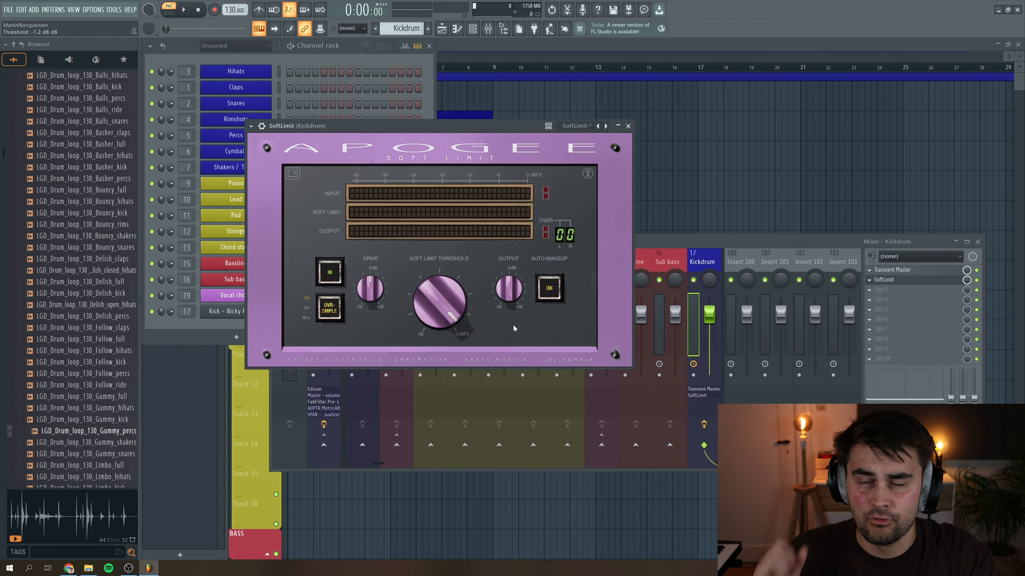
# - Set SoftLimit's threshold to -2.2 dB and its drive to 2 dB while the kick plays, and close the plugin
pyautogui.click(185, 9)
pyautogui.moveTo(443, 312)
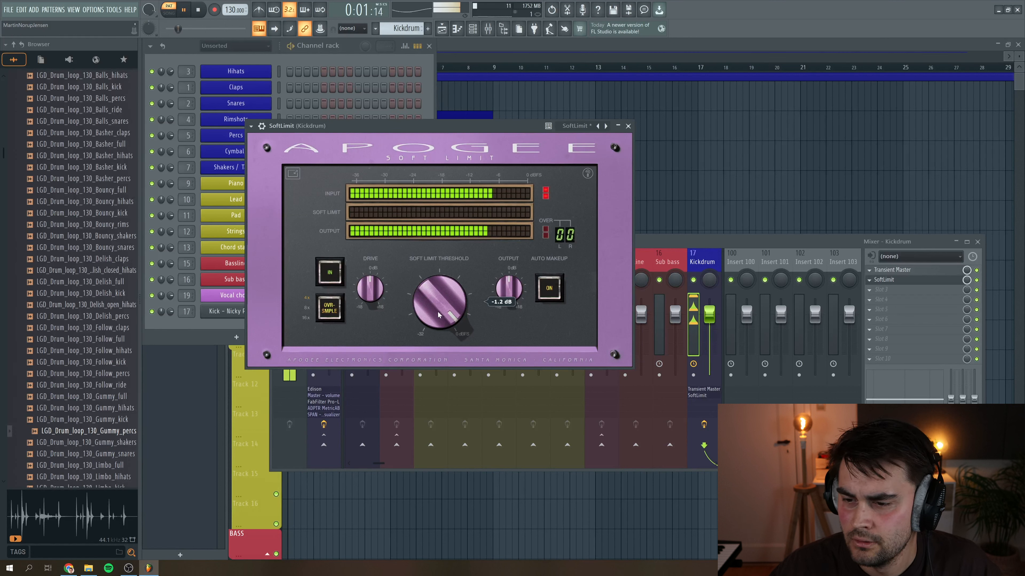
pyautogui.moveTo(443, 312); pyautogui.dragTo(441, 327)
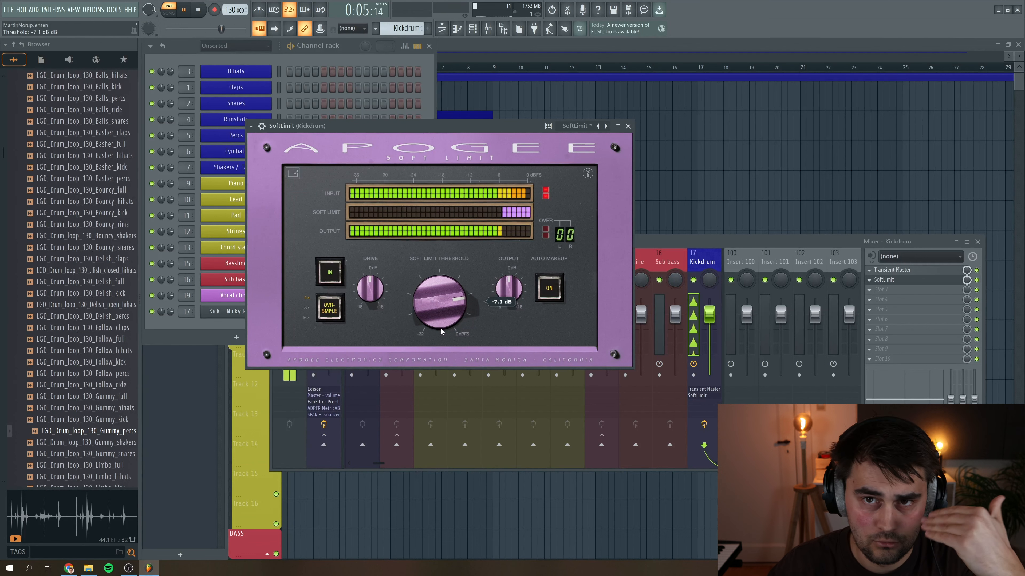
pyautogui.moveTo(440, 327)
pyautogui.mouseDown()
pyautogui.moveTo(441, 349)
pyautogui.moveTo(448, 314)
pyautogui.mouseUp()
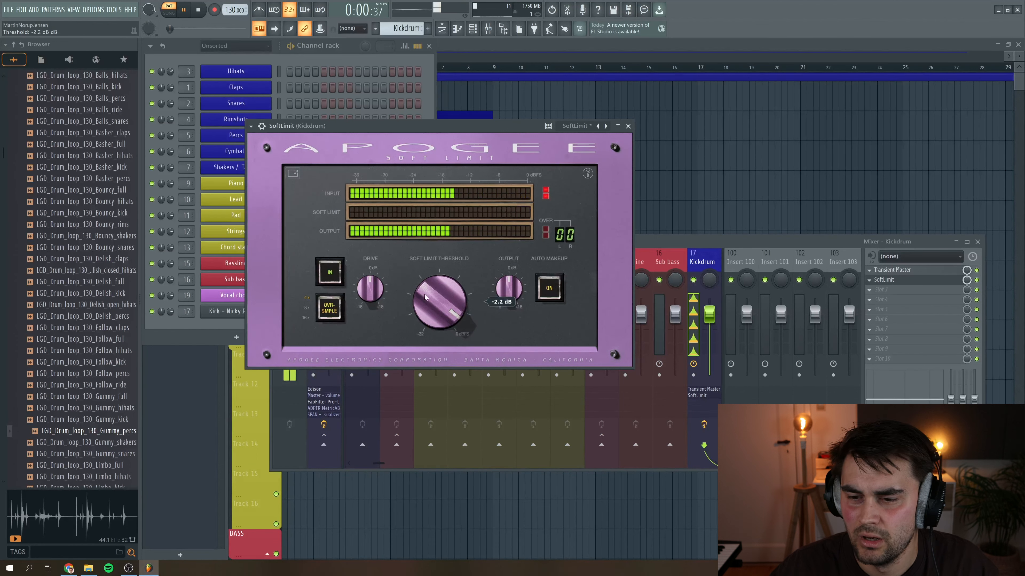
pyautogui.moveTo(371, 292)
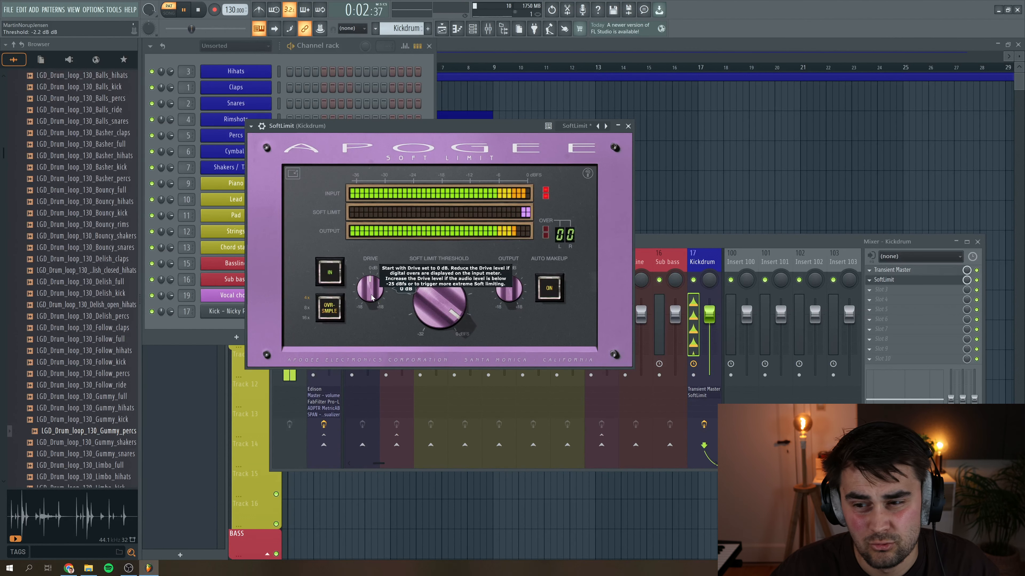
pyautogui.moveTo(370, 293); pyautogui.dragTo(382, 292)
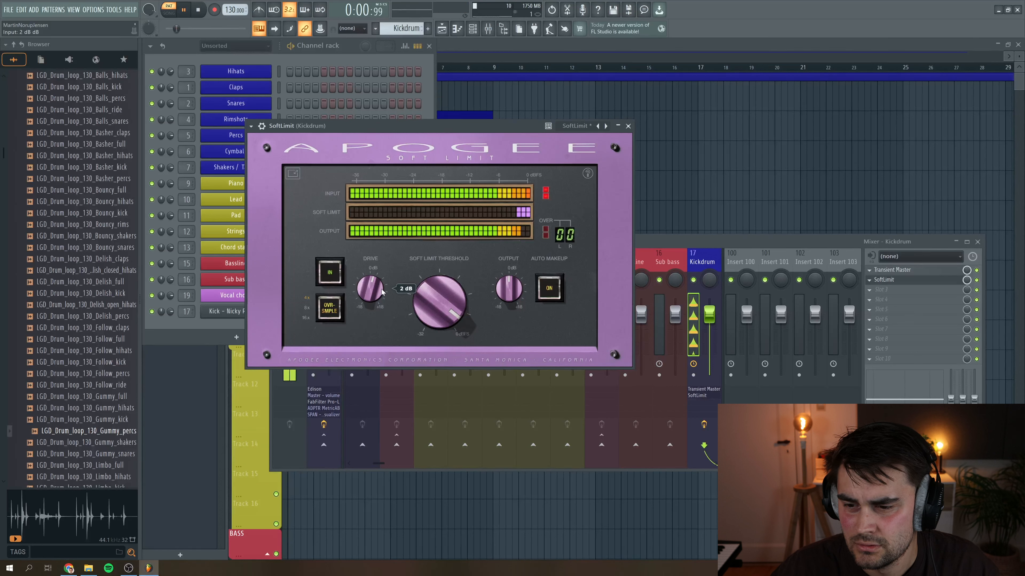
pyautogui.click(628, 127)
pyautogui.press('space')
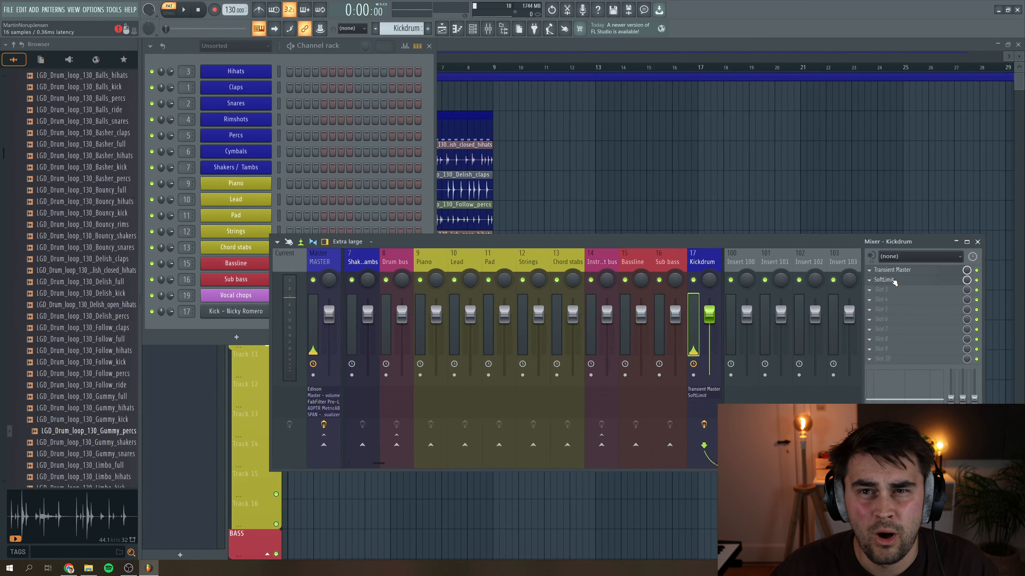
# - Move SoftLimit down to the fifth effect slot of the Kickdrum track and load Neutron 3 in the second slot
pyautogui.moveTo(893, 281); pyautogui.dragTo(893, 293)
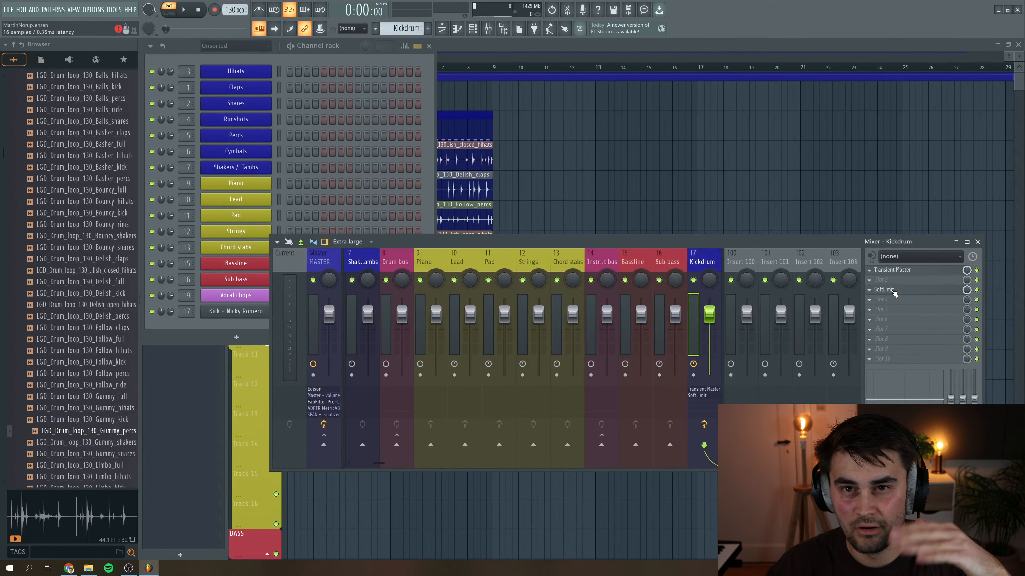
pyautogui.moveTo(894, 293); pyautogui.dragTo(894, 313)
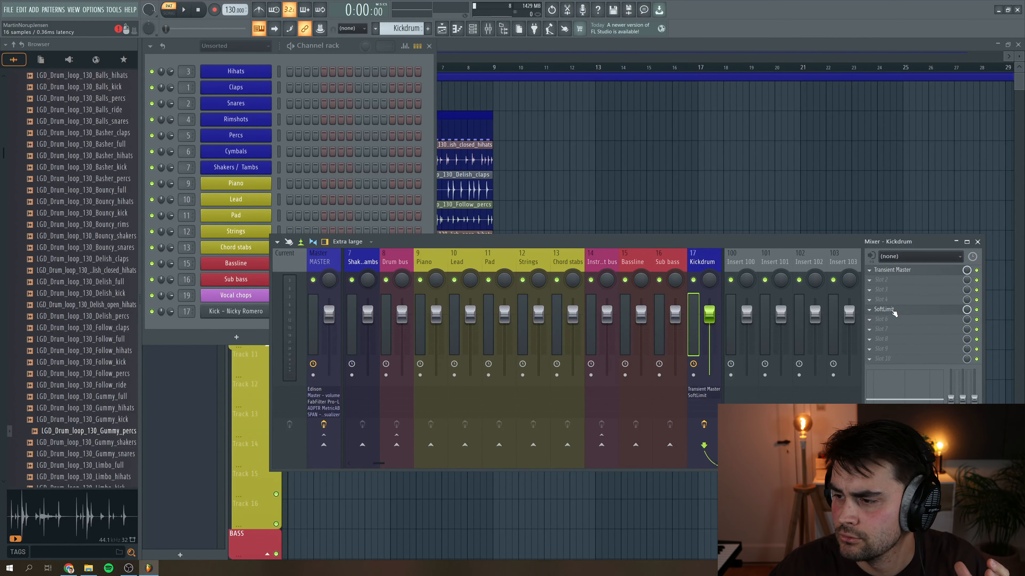
pyautogui.click(872, 280)
pyautogui.moveTo(880, 289)
pyautogui.moveTo(812, 390)
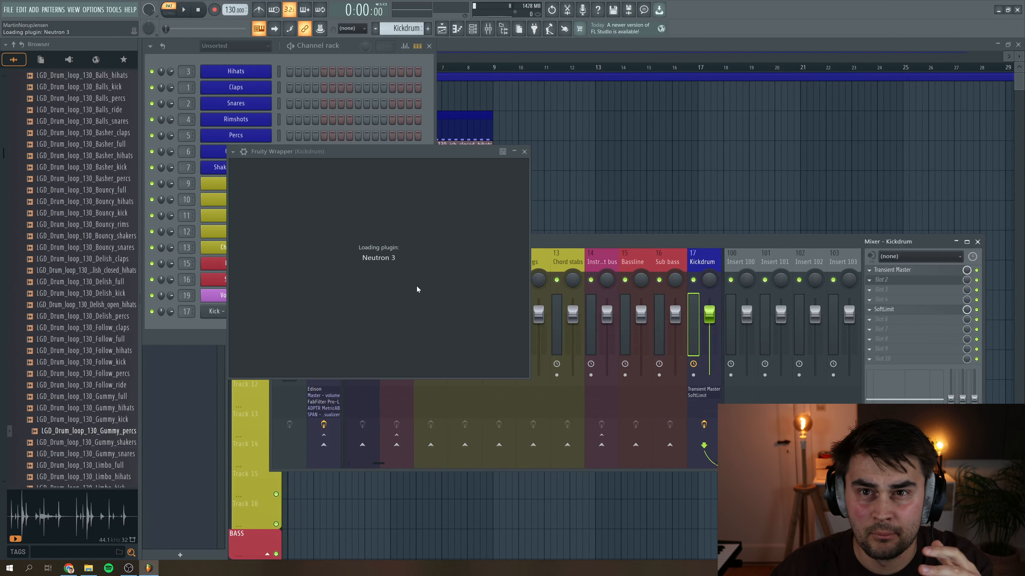
pyautogui.moveTo(353, 151); pyautogui.dragTo(554, 186)
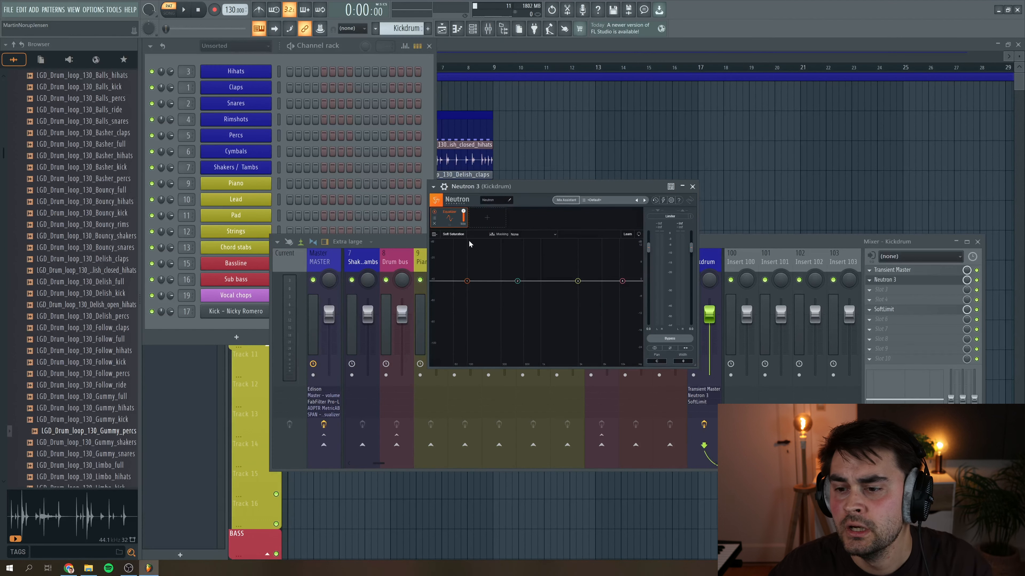
# - Cut the kick's top end with Neutron's high shelf band by about 6.9 dB while auditioning the sound
pyautogui.press('space')
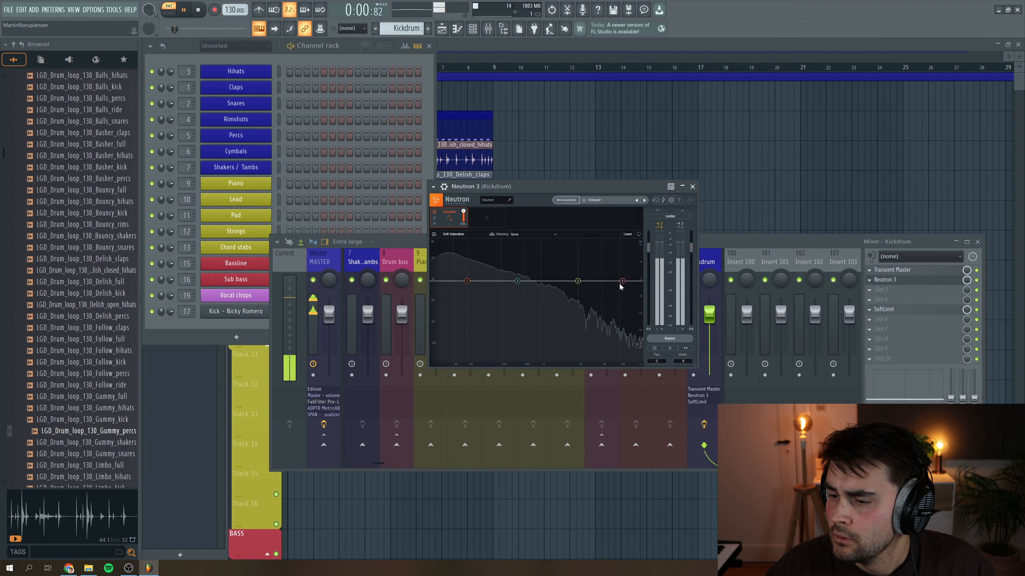
pyautogui.press('space')
pyautogui.moveTo(622, 281); pyautogui.dragTo(635, 301)
pyautogui.press('space')
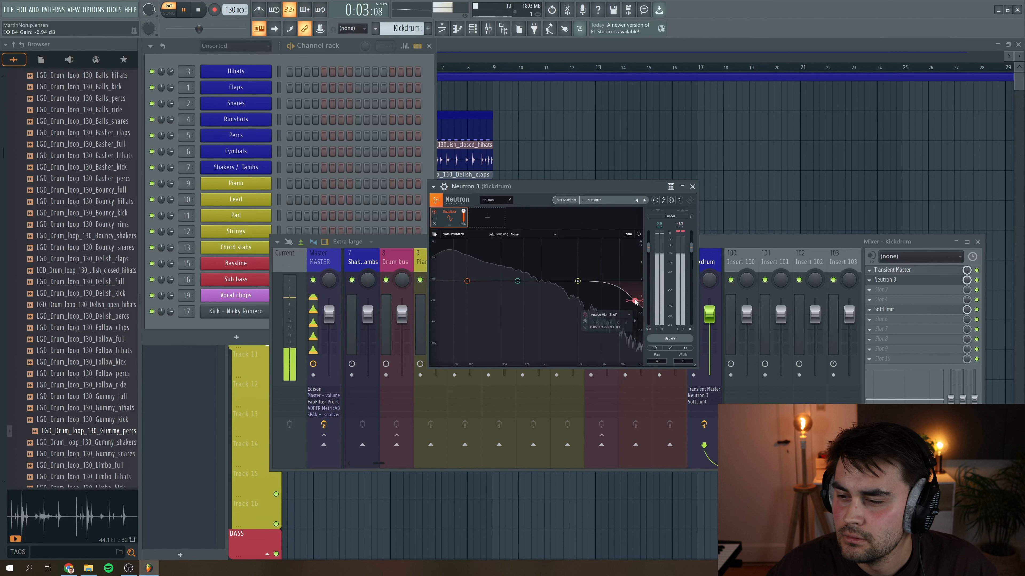
pyautogui.press('space')
# - Boost Neutron's third EQ band by about 2.5 dB around 1.8 kHz while auditioning the kick
pyautogui.moveTo(578, 281)
pyautogui.mouseDown()
pyautogui.moveTo(557, 281)
pyautogui.moveTo(567, 276)
pyautogui.moveTo(559, 261)
pyautogui.moveTo(560, 276)
pyautogui.mouseUp()
pyautogui.press('space')
pyautogui.press('space')
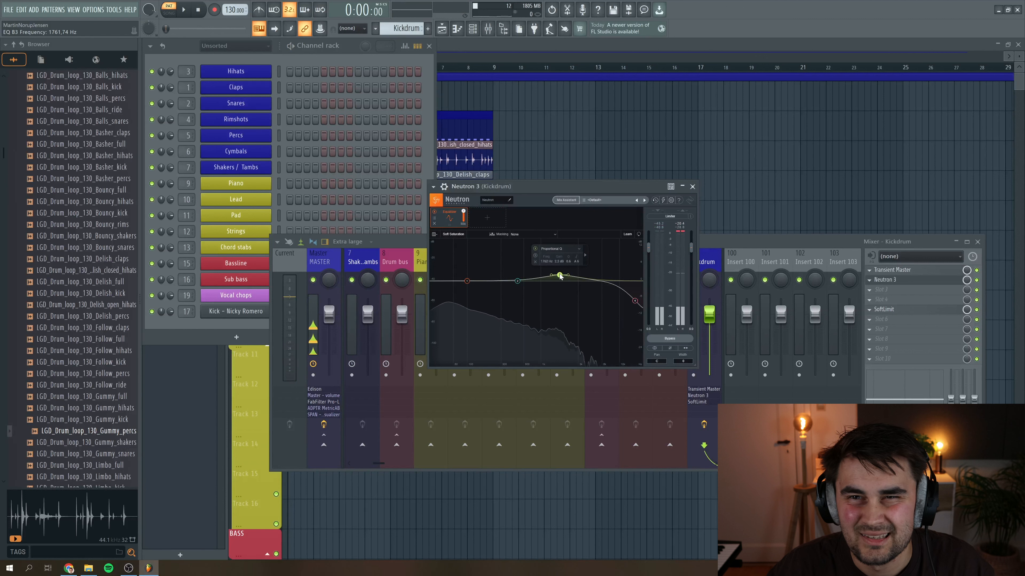
pyautogui.press('space')
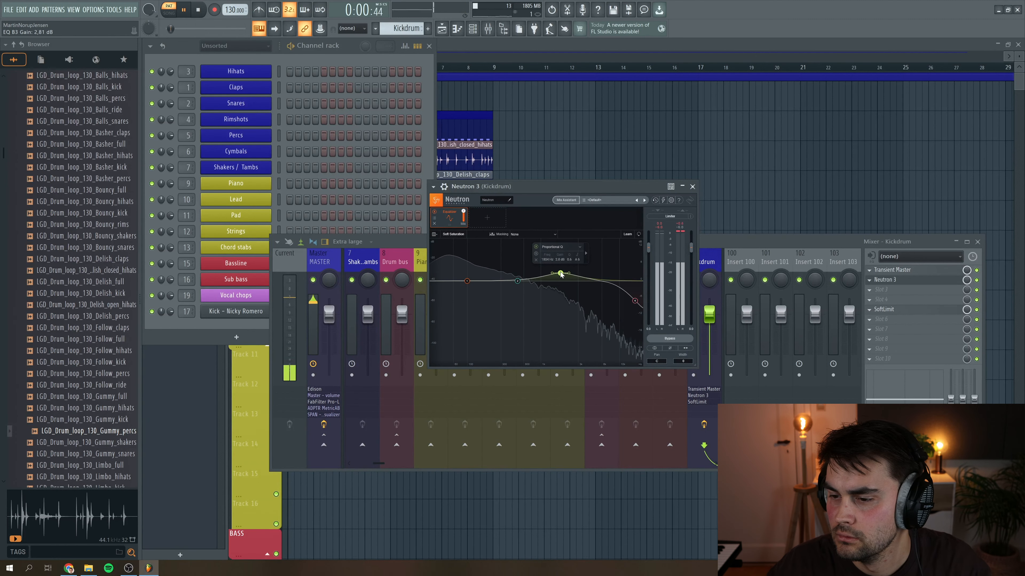
pyautogui.moveTo(560, 276); pyautogui.dragTo(561, 276)
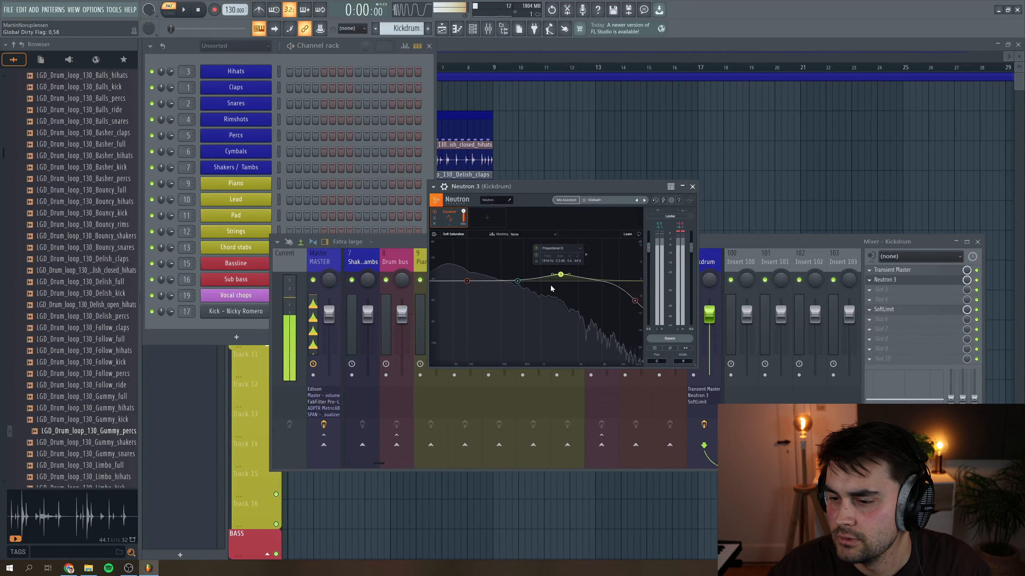
# - Sweep Neutron's second EQ band for the boxy low mids, make it dynamic and turn it into a cut while auditioning the kick
pyautogui.press('space')
pyautogui.moveTo(509, 284); pyautogui.dragTo(507, 281)
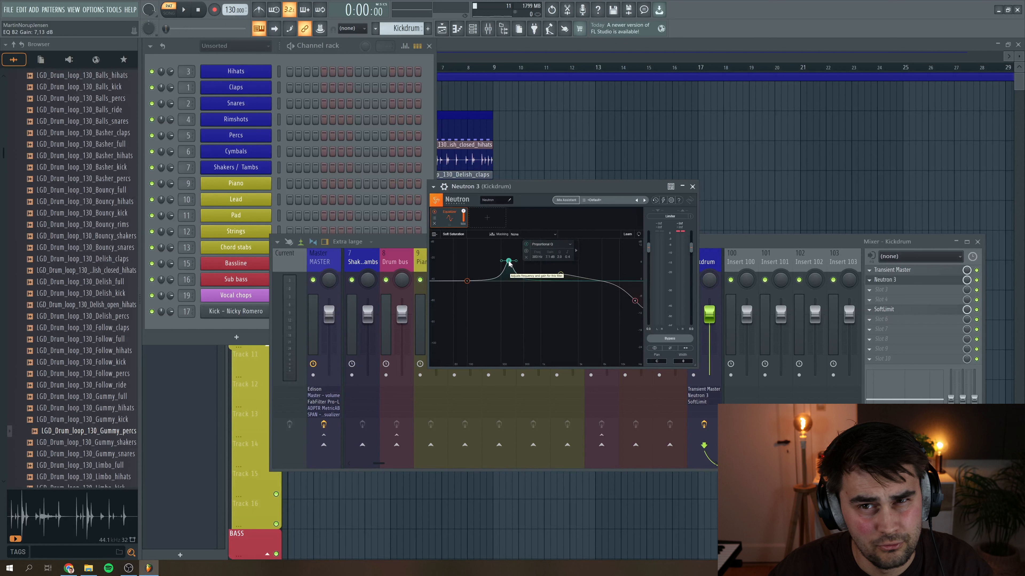
pyautogui.press('space')
pyautogui.moveTo(507, 257); pyautogui.dragTo(512, 290)
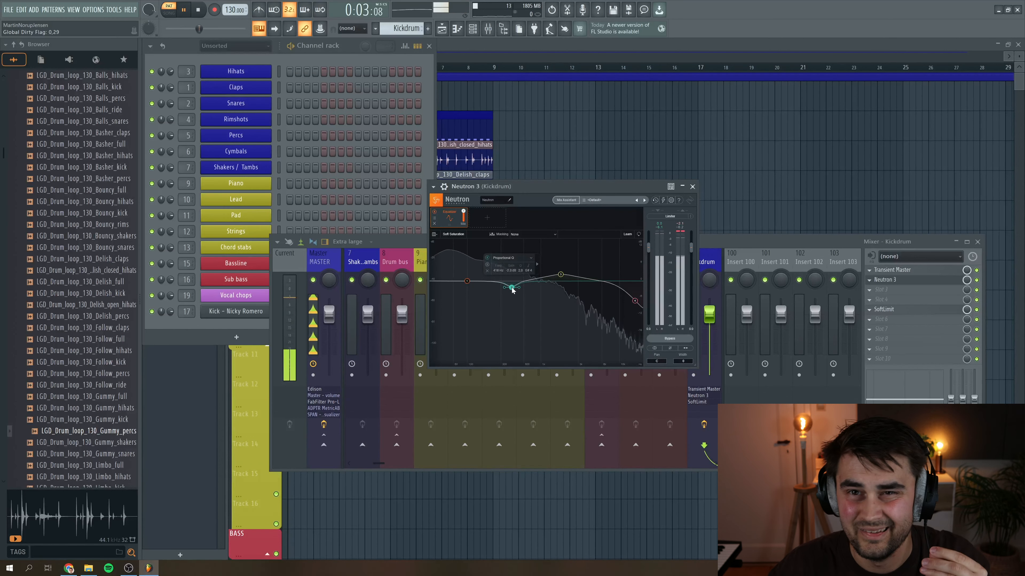
pyautogui.click(537, 264)
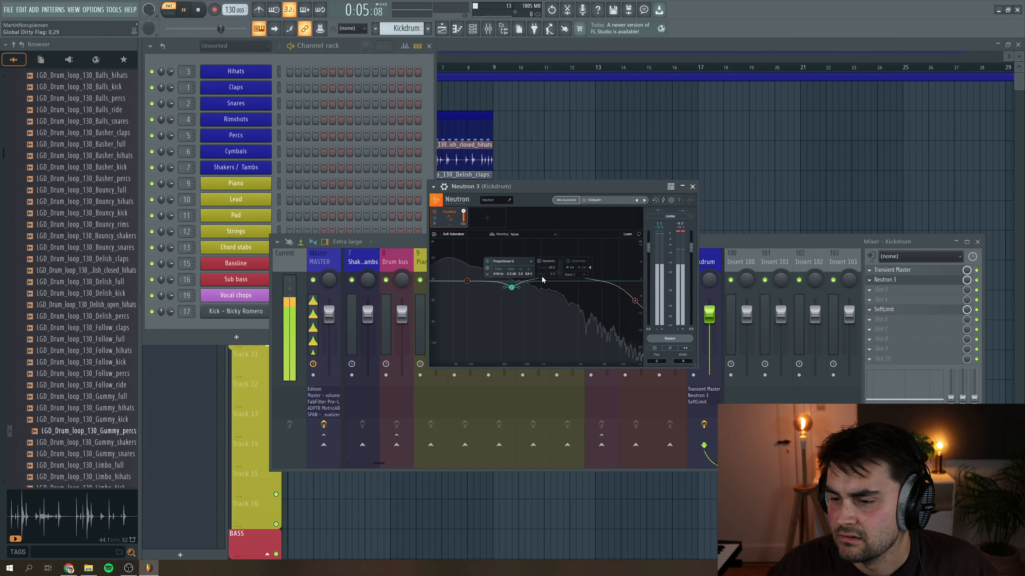
pyautogui.moveTo(512, 287); pyautogui.dragTo(511, 295)
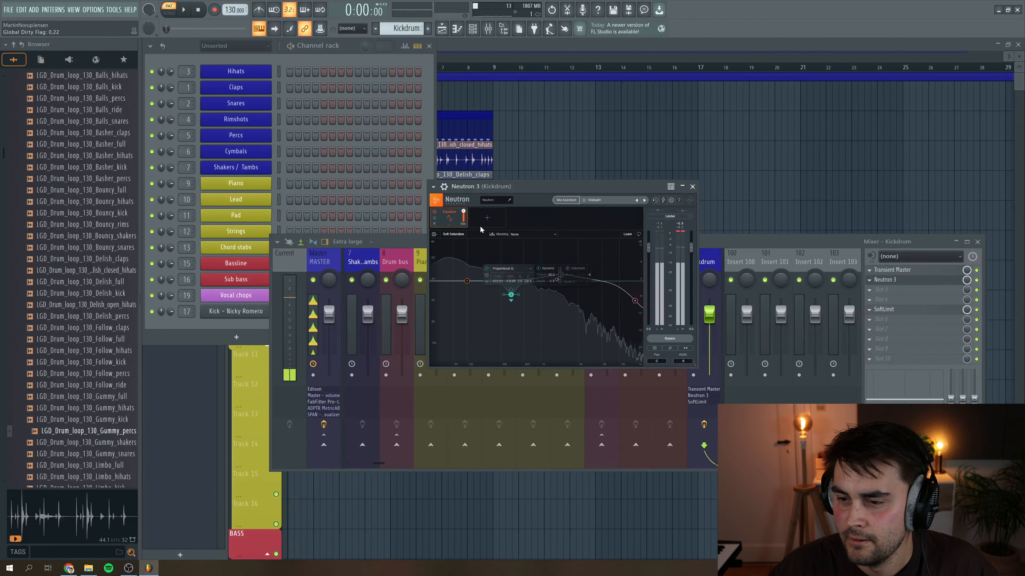
pyautogui.press('space')
# - Add an Exciter module after the Equalizer in Neutron and split it into two frequency bands
pyautogui.click(486, 217)
pyautogui.click(487, 251)
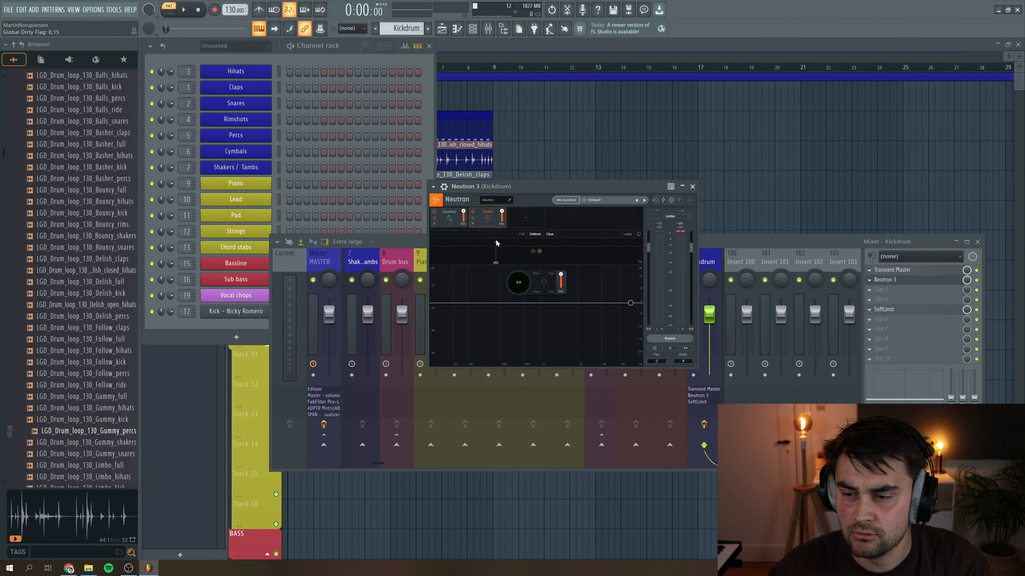
pyautogui.click(496, 242)
pyautogui.moveTo(496, 244); pyautogui.dragTo(501, 244)
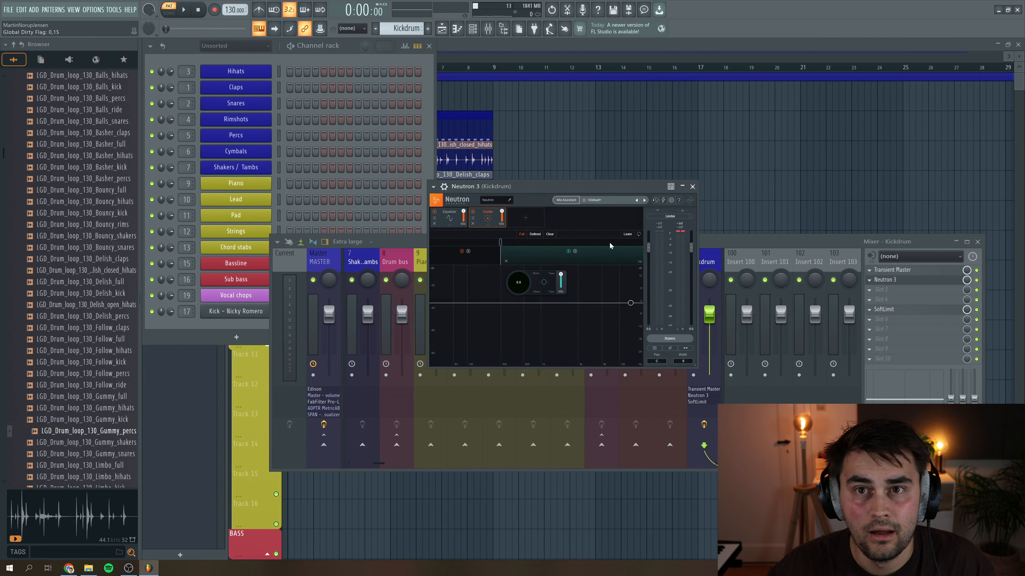
# - Raise the drive of the Exciter's upper band and shift its saturation character while auditioning the kick
pyautogui.moveTo(519, 282); pyautogui.dragTo(519, 242)
pyautogui.press('space')
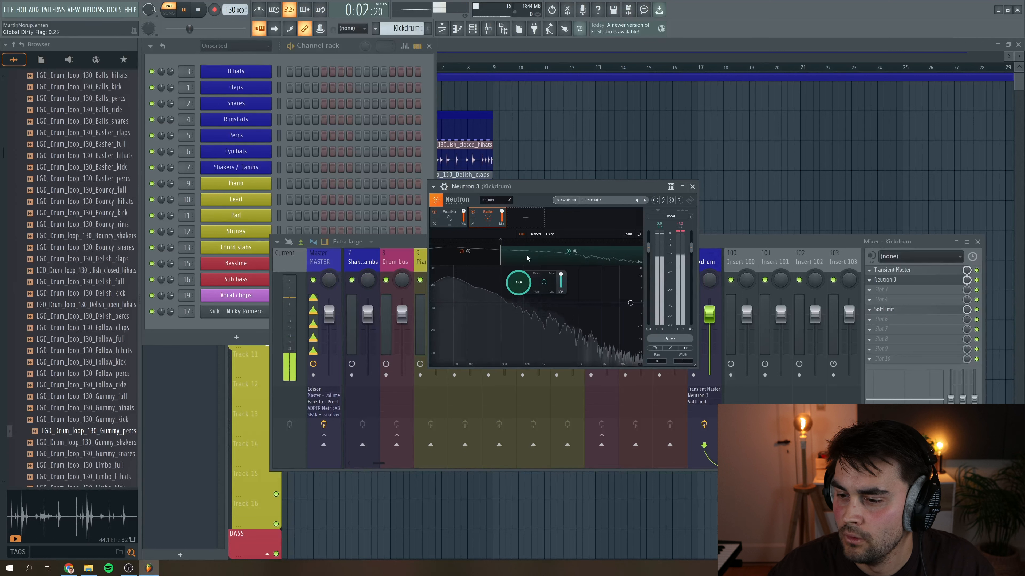
pyautogui.press('space')
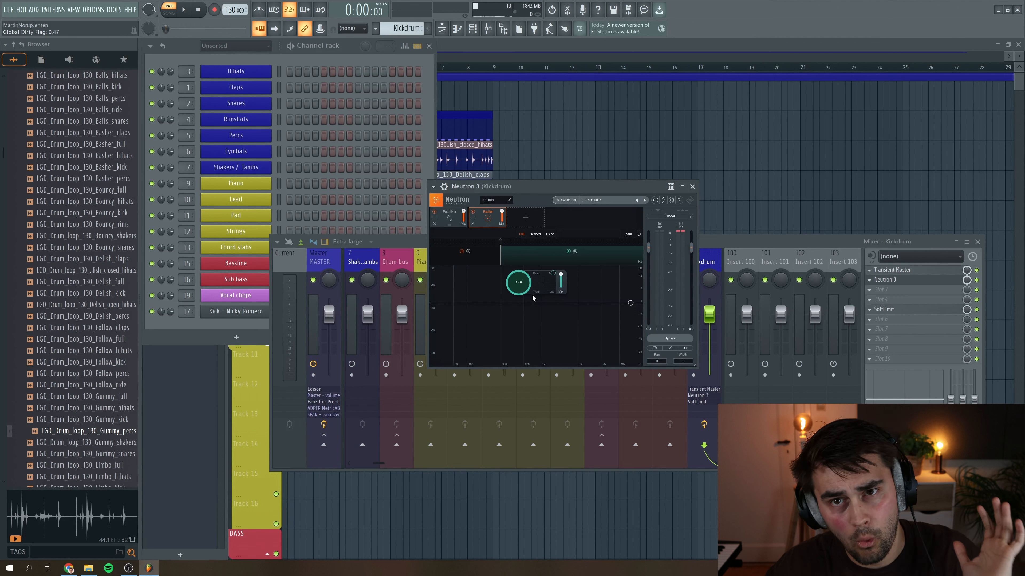
pyautogui.scroll(-4, 521, 293)
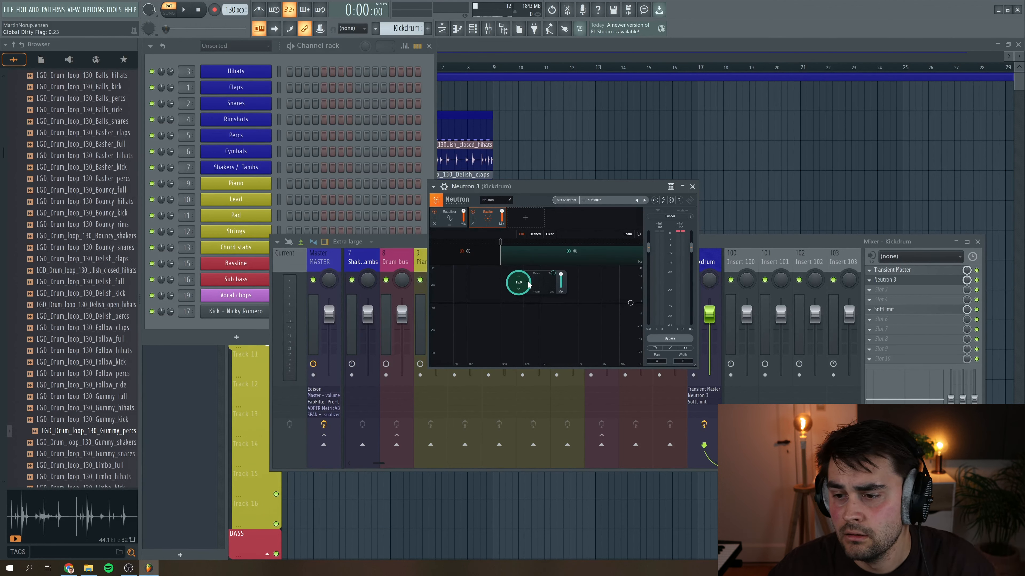
pyautogui.press('space')
pyautogui.scroll(-4, 525, 301)
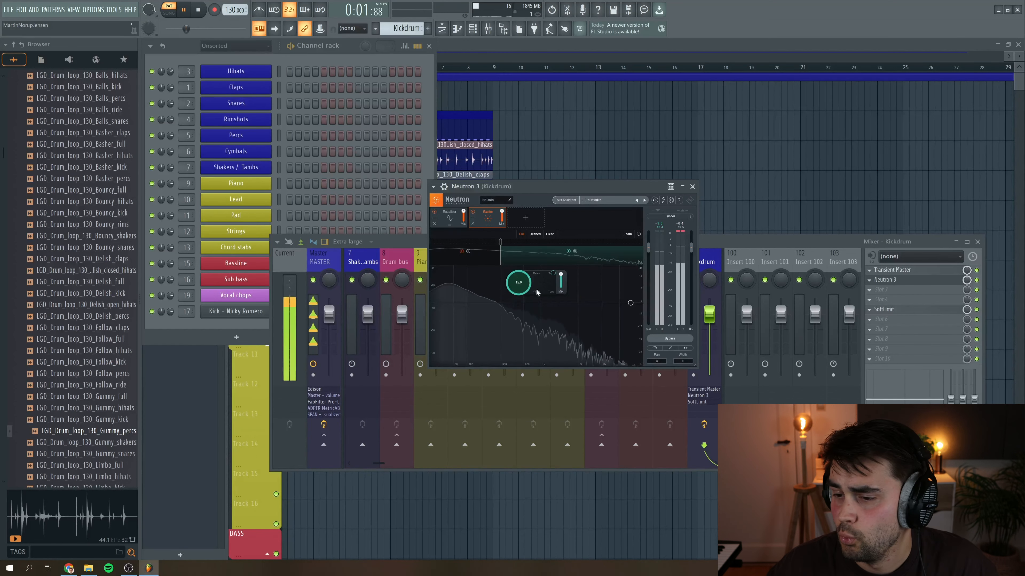
# - Set the upper Exciter band's blend to about 59.5 and lower its drive while the kick plays
pyautogui.moveTo(525, 299); pyautogui.dragTo(561, 292)
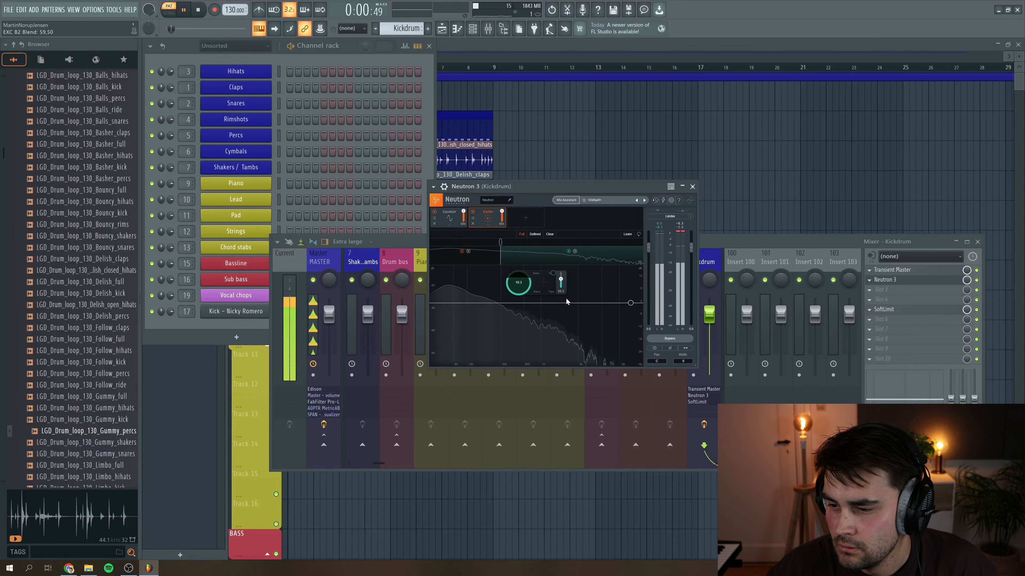
pyautogui.scroll(-3, 523, 284)
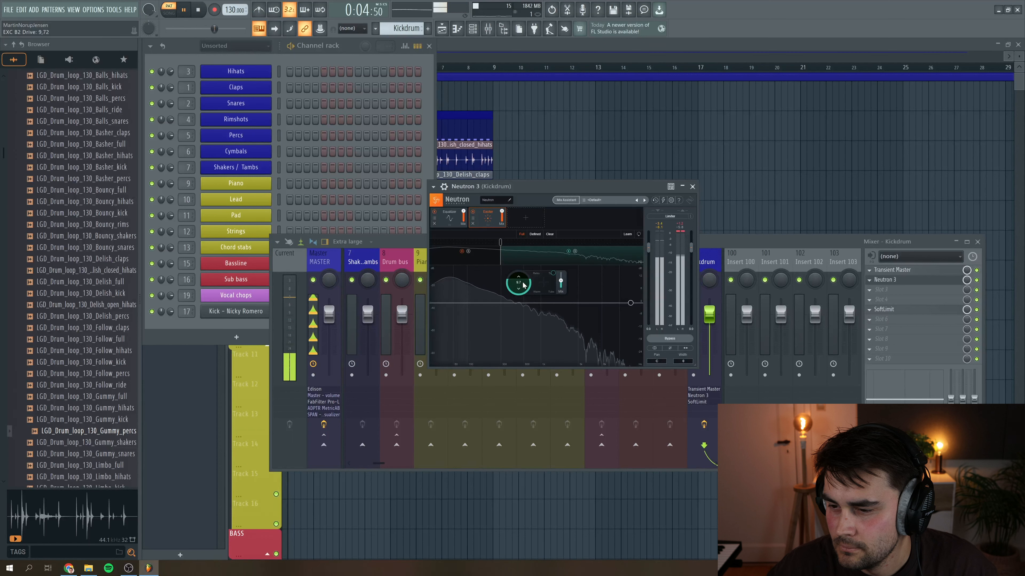
pyautogui.press('space')
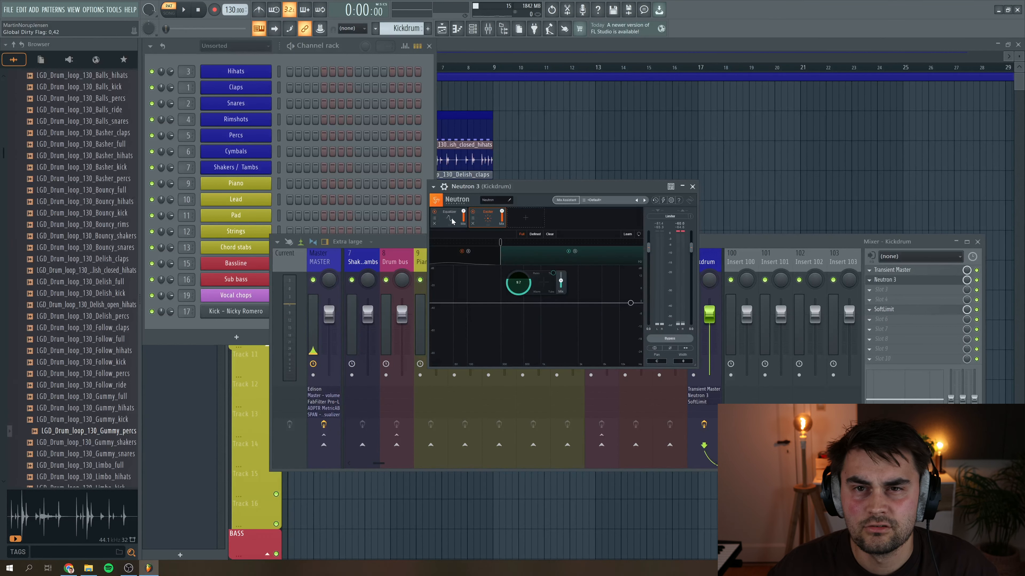
# - Try a low shelf boost of about 3.8 dB on the Equalizer's first band, audition it, and return the band to flat
pyautogui.click(453, 221)
pyautogui.moveTo(467, 281); pyautogui.dragTo(469, 272)
pyautogui.press('space')
pyautogui.press('space')
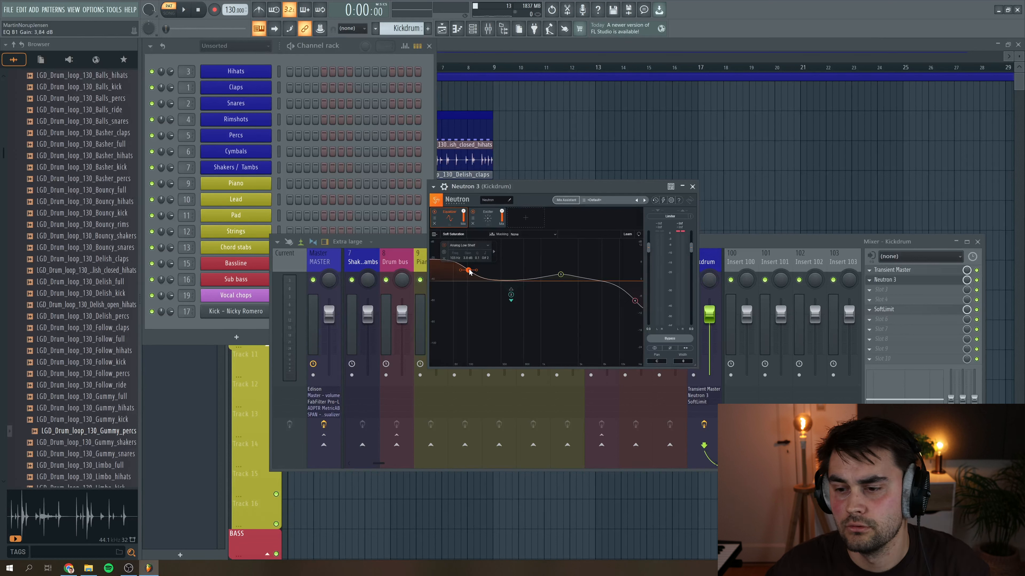
pyautogui.press('space')
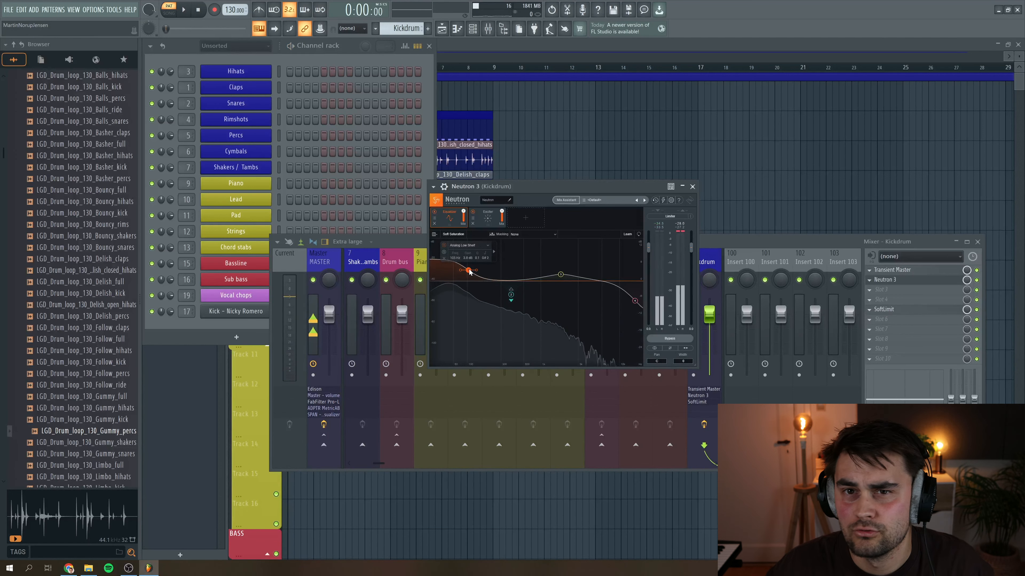
pyautogui.moveTo(469, 272); pyautogui.dragTo(470, 280)
pyautogui.press('space')
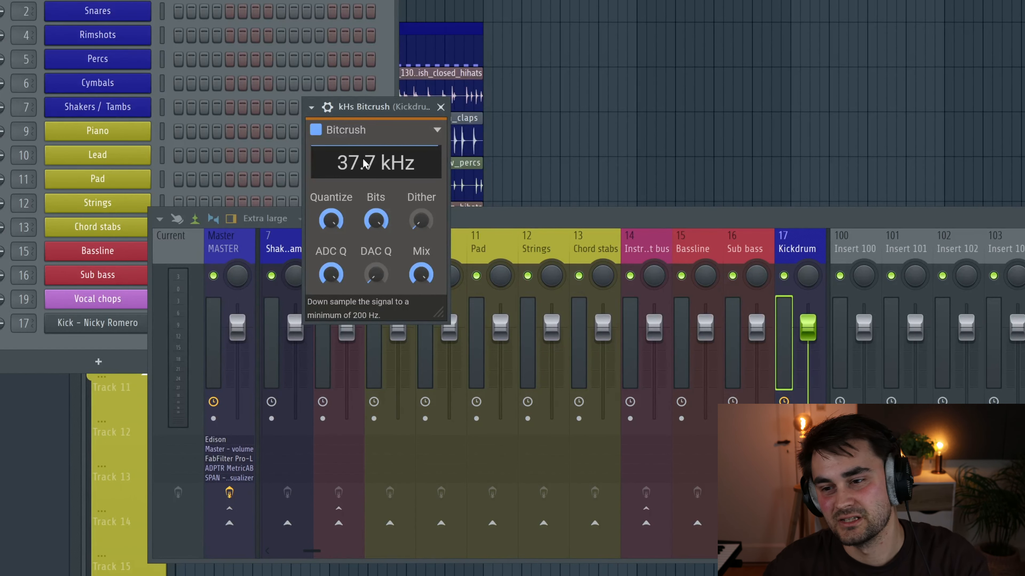
# - Lower kHs Bitcrush's sample rate to about 17.7 kHz and raise its DAC quality while the kick plays
pyautogui.press('space')
pyautogui.moveTo(364, 164); pyautogui.dragTo(365, 172)
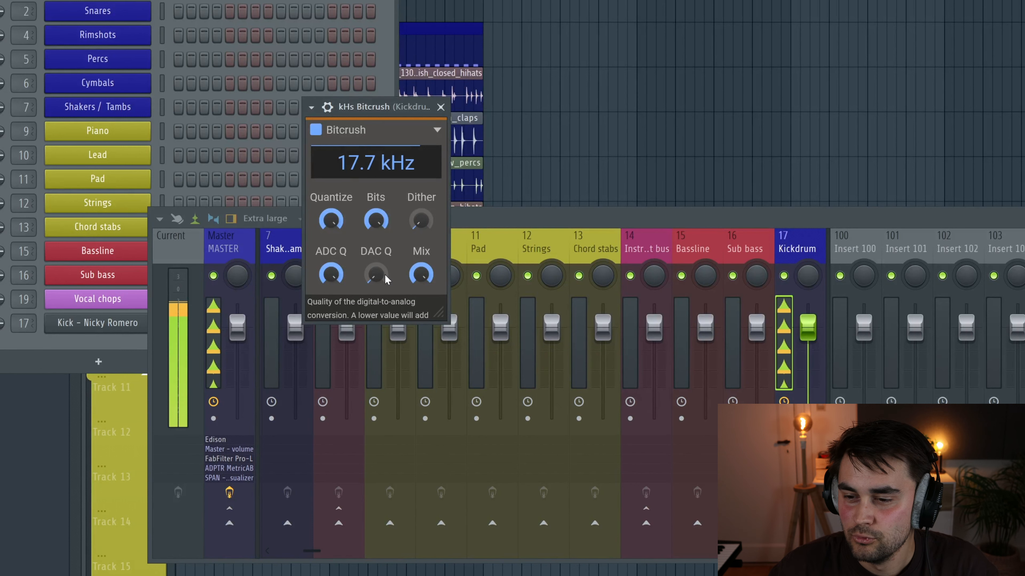
pyautogui.moveTo(375, 275); pyautogui.dragTo(375, 265)
pyautogui.moveTo(372, 161); pyautogui.dragTo(372, 164)
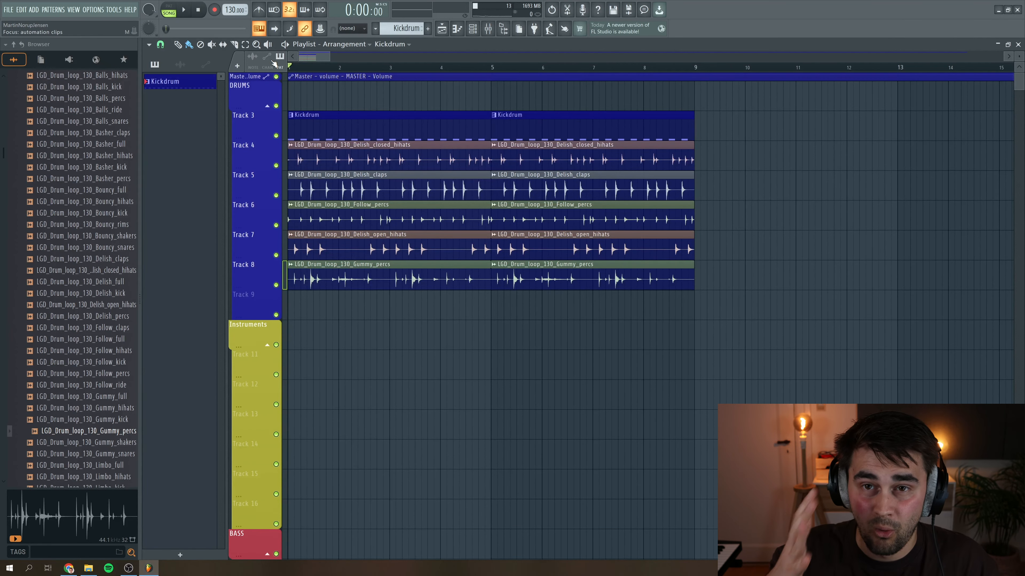
# - Compare the Kickdrum track with its effects enabled and bypassed, both in the full arrangement and soloed
pyautogui.press('space')
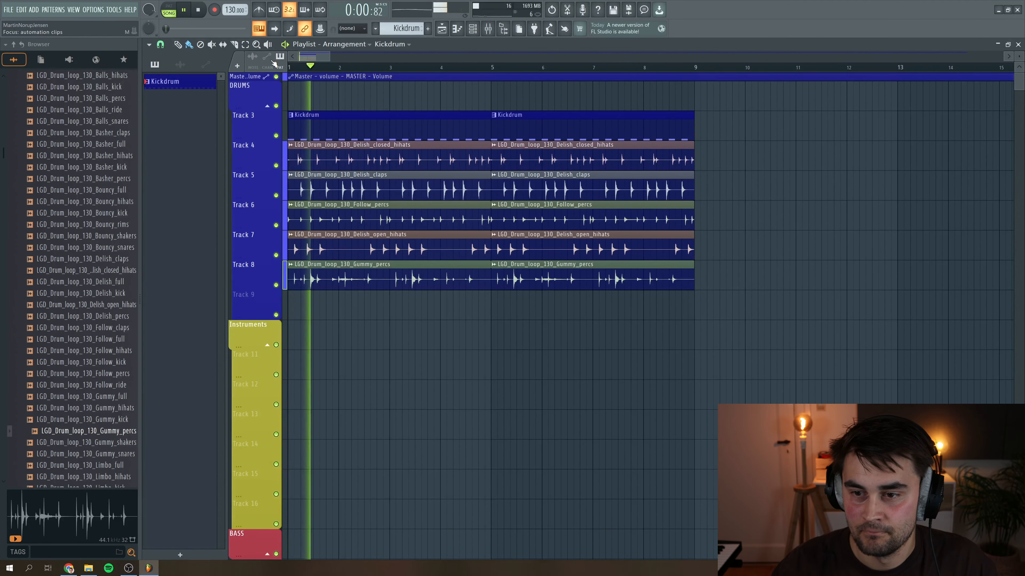
pyautogui.press('F9')
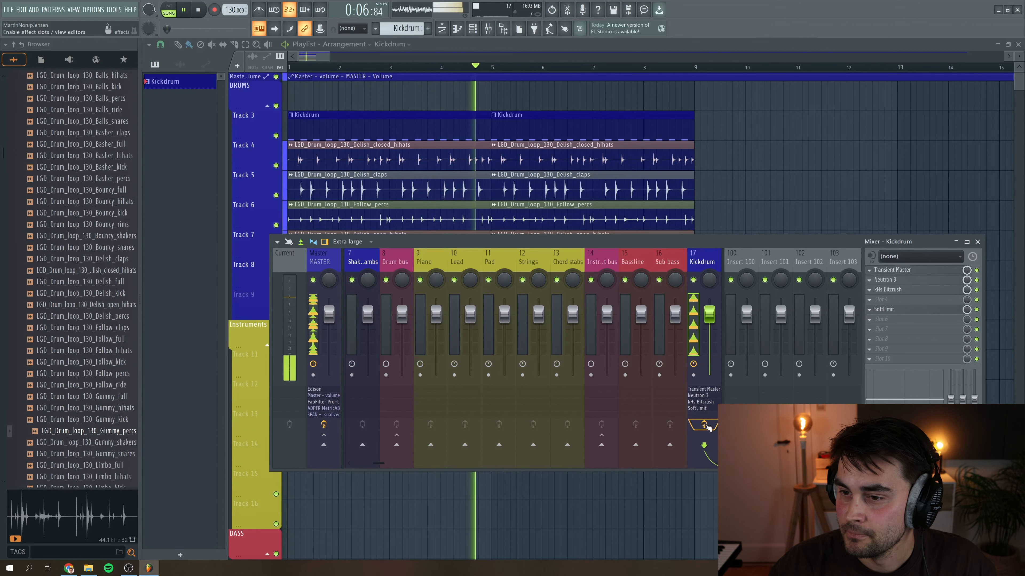
pyautogui.press('space')
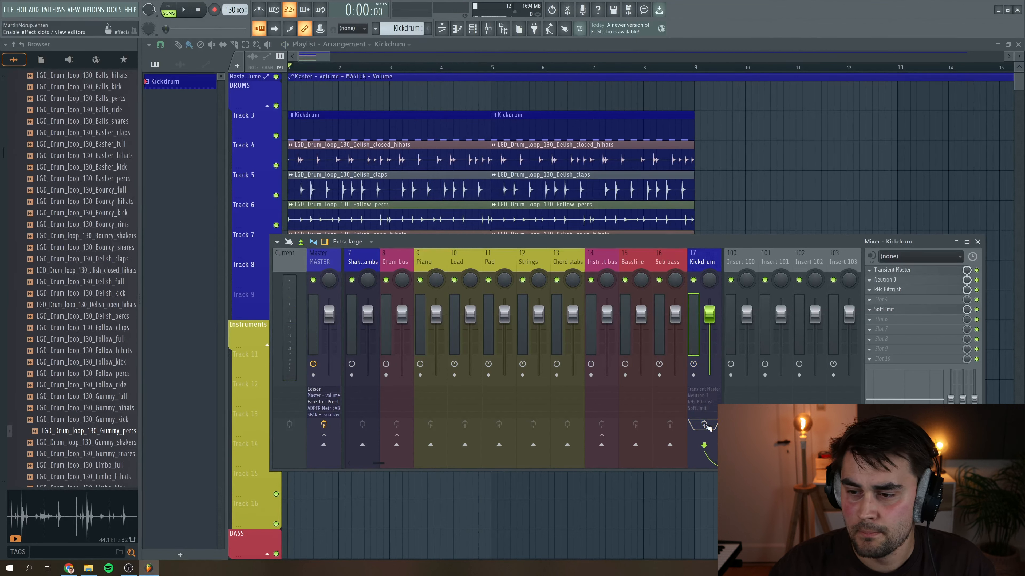
pyautogui.press('space')
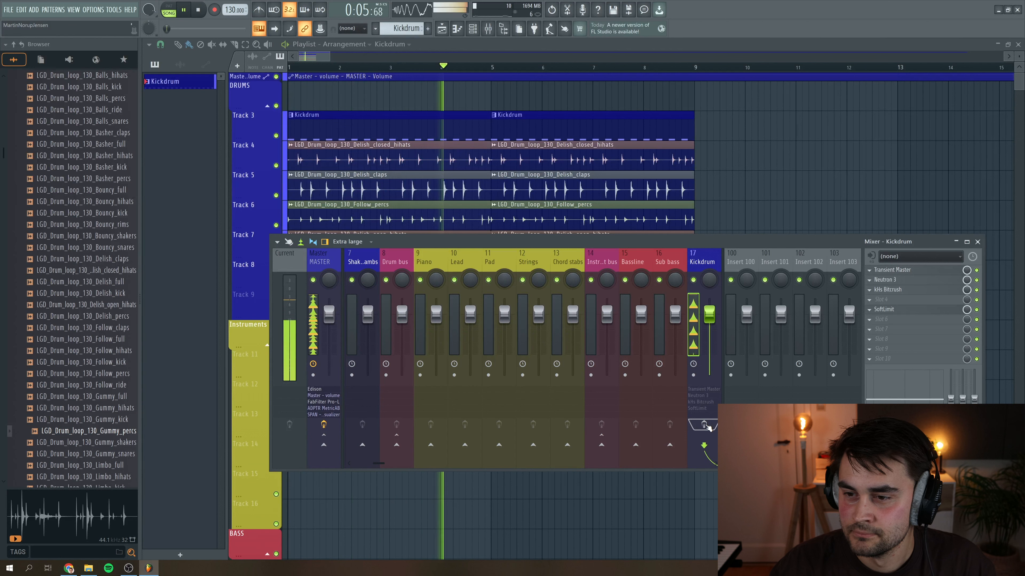
pyautogui.press('space')
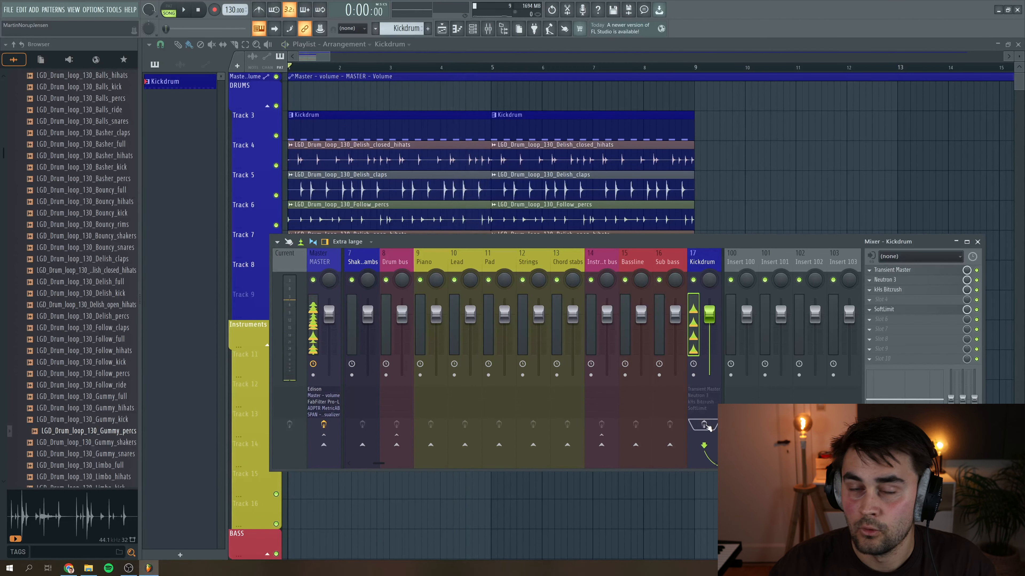
pyautogui.press('space')
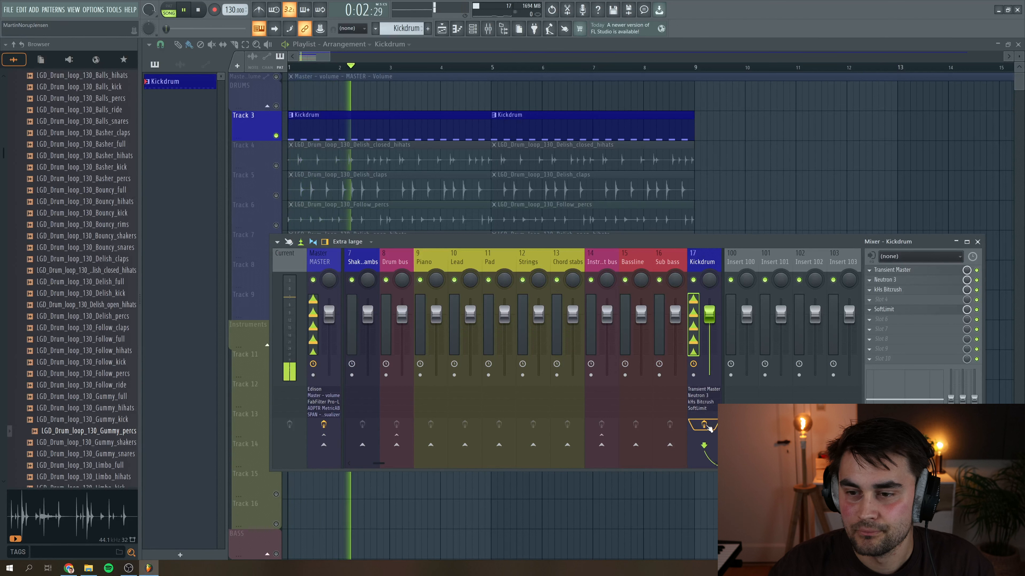
pyautogui.press('space')
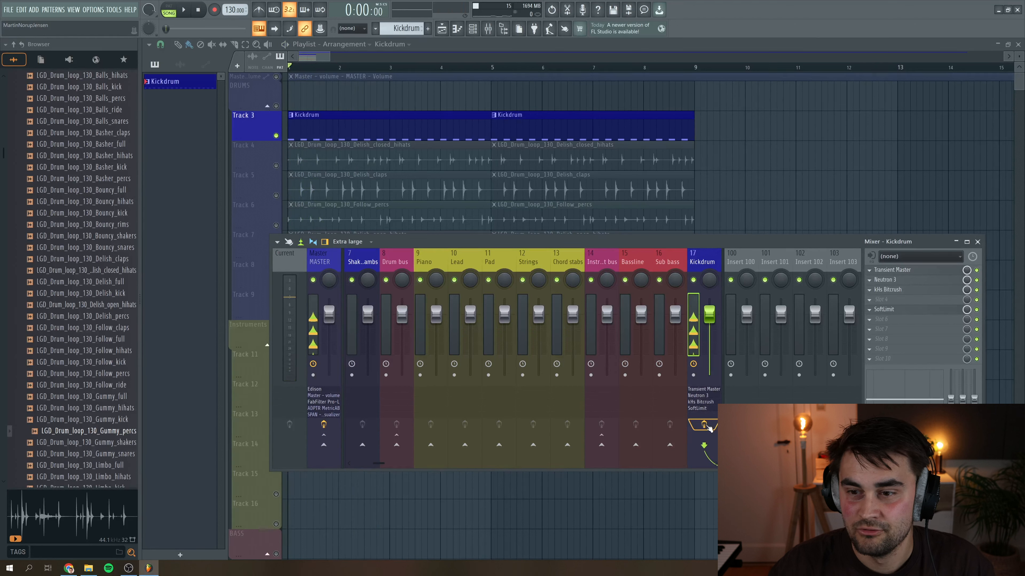